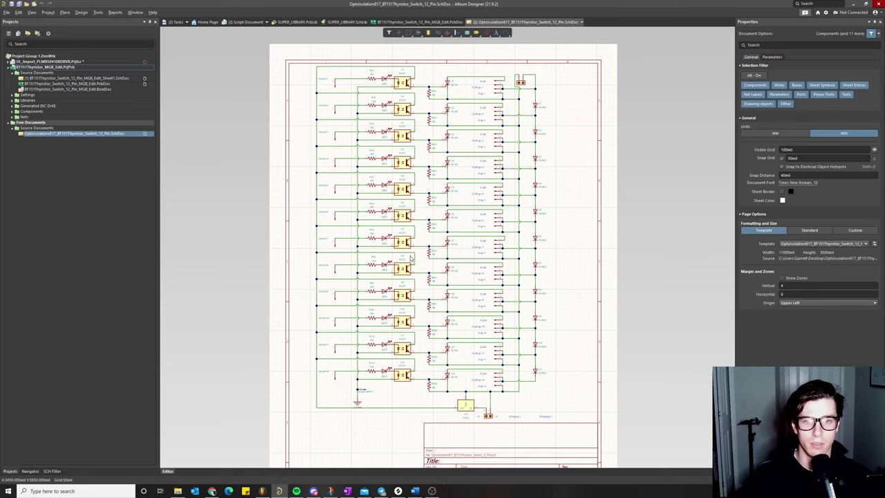
# - Examine the upper optocoupler channels, coil connectors and diode chain in the original 12-pin thyristor switch schematic
pyautogui.scroll(3, 420, 229)
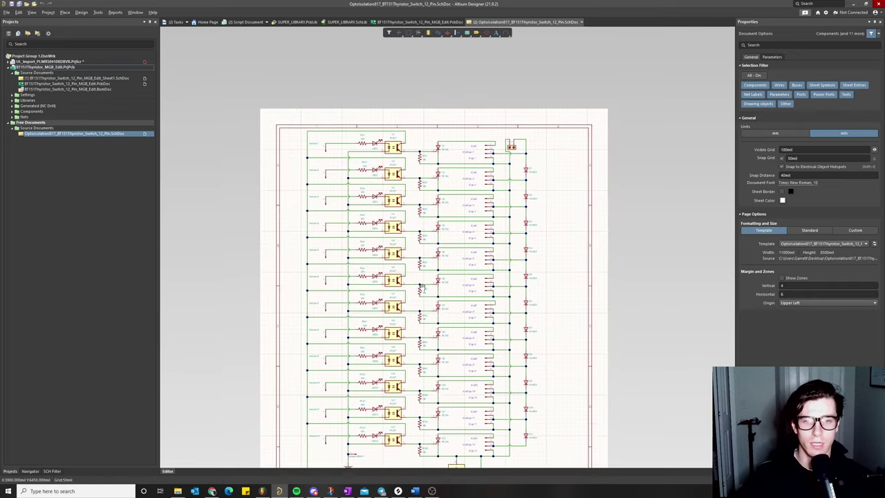
pyautogui.scroll(-2, 421, 287)
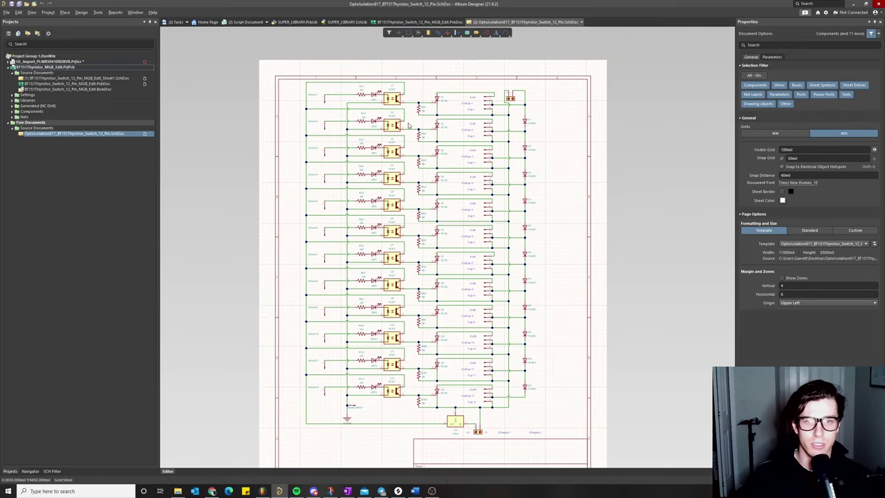
pyautogui.keyDown('ctrl'); pyautogui.scroll(3, 419, 251); pyautogui.keyUp('ctrl')
pyautogui.scroll(2, 419, 251)
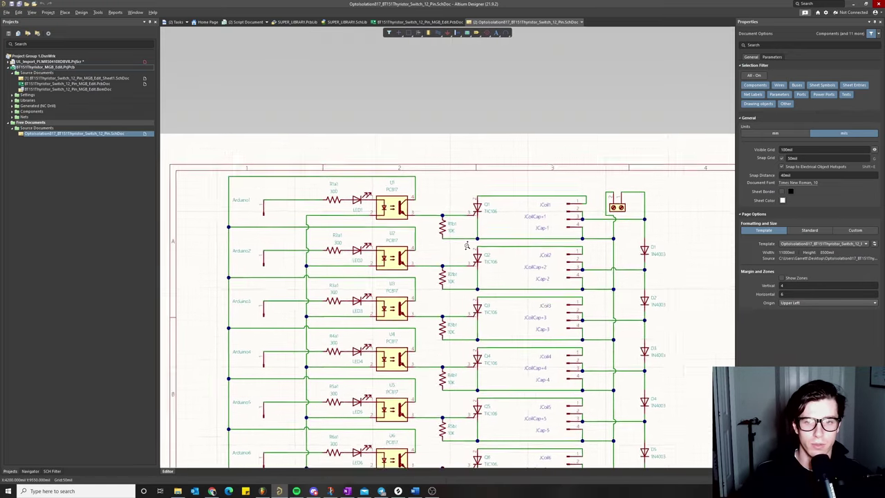
pyautogui.keyDown('ctrl'); pyautogui.scroll(1, 419, 250); pyautogui.keyUp('ctrl')
pyautogui.scroll(1, 419, 250)
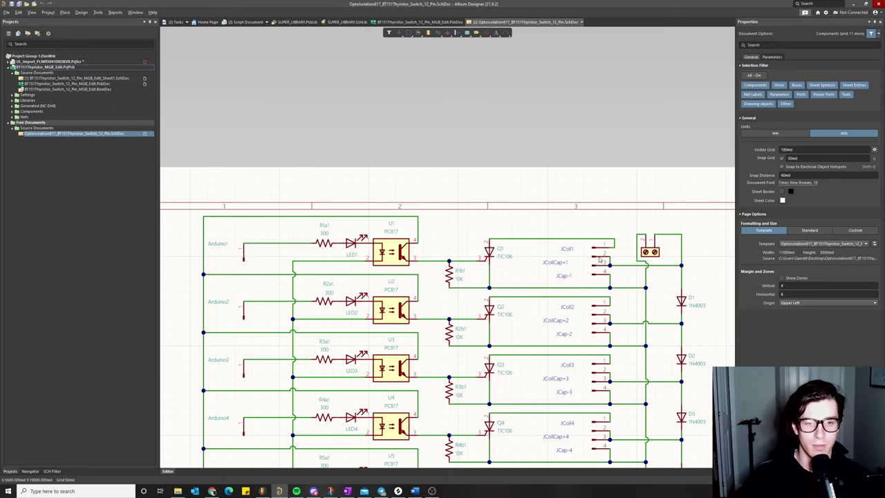
pyautogui.moveTo(621, 267); pyautogui.dragTo(539, 254, button='right')
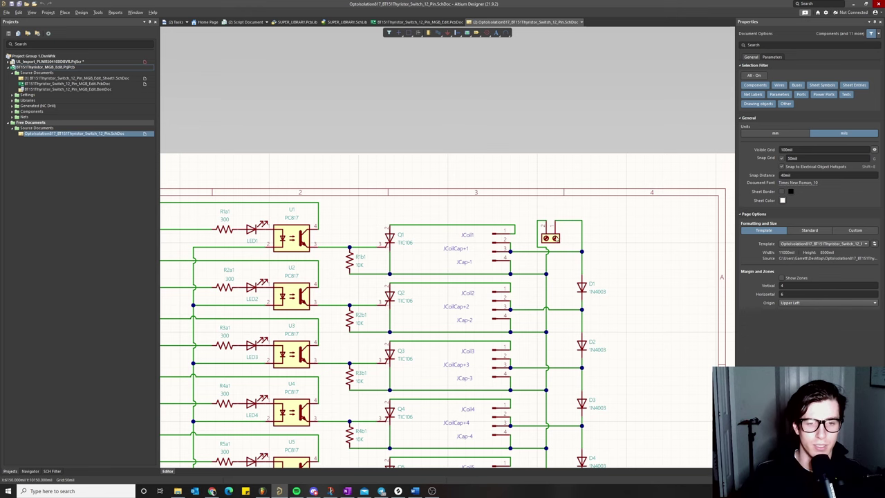
pyautogui.moveTo(572, 293); pyautogui.dragTo(624, 280, button='right')
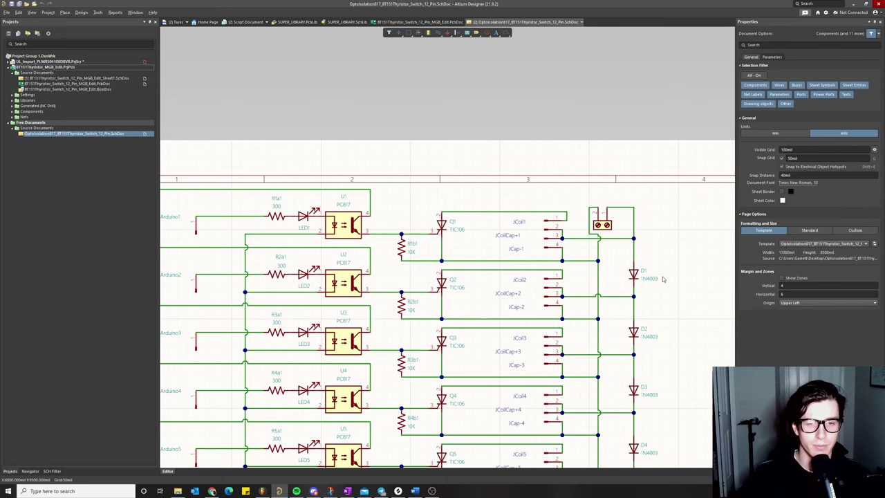
pyautogui.keyDown('ctrl'); pyautogui.scroll(-3, 431, 298); pyautogui.keyUp('ctrl')
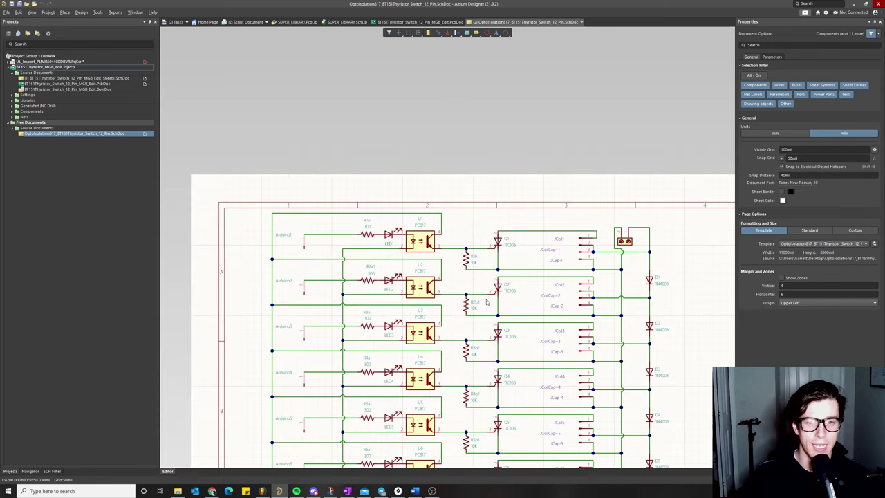
pyautogui.keyDown('ctrl'); pyautogui.scroll(-1, 486, 301); pyautogui.keyUp('ctrl')
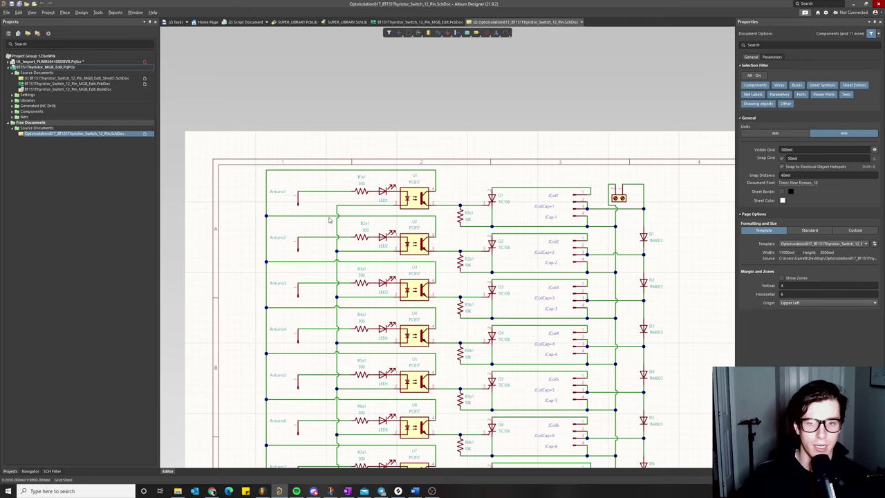
# - Examine the lower Arduino channels, ground reference, L7824 regulator and charging connector in the original schematic
pyautogui.moveTo(345, 282); pyautogui.dragTo(347, 219, button='right')
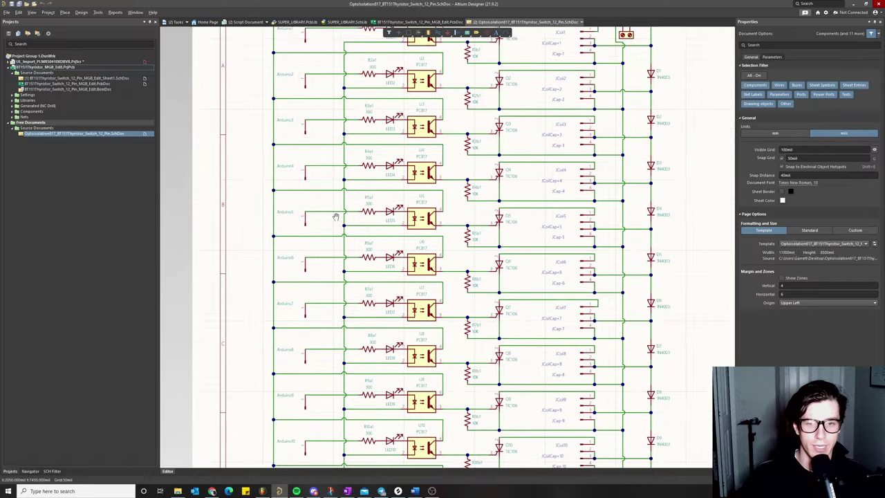
pyautogui.scroll(-8, 239, 335)
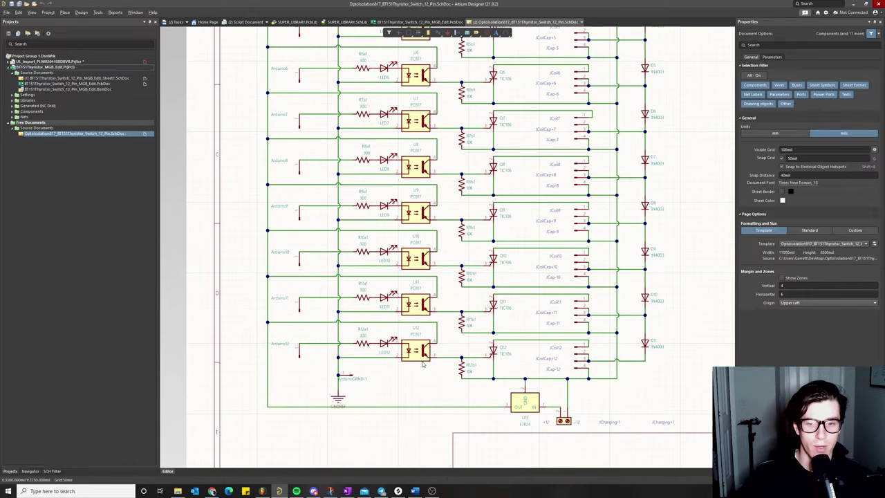
pyautogui.moveTo(503, 373); pyautogui.dragTo(390, 295, button='right')
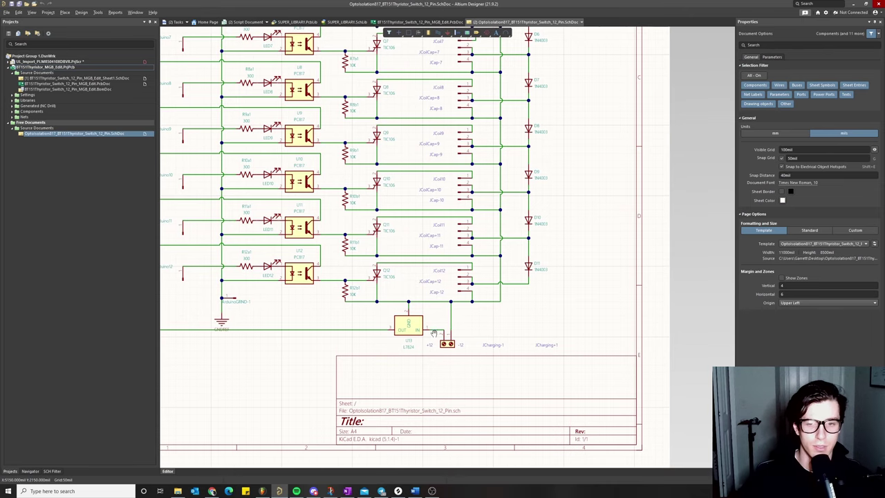
pyautogui.moveTo(389, 338); pyautogui.dragTo(419, 361, button='right')
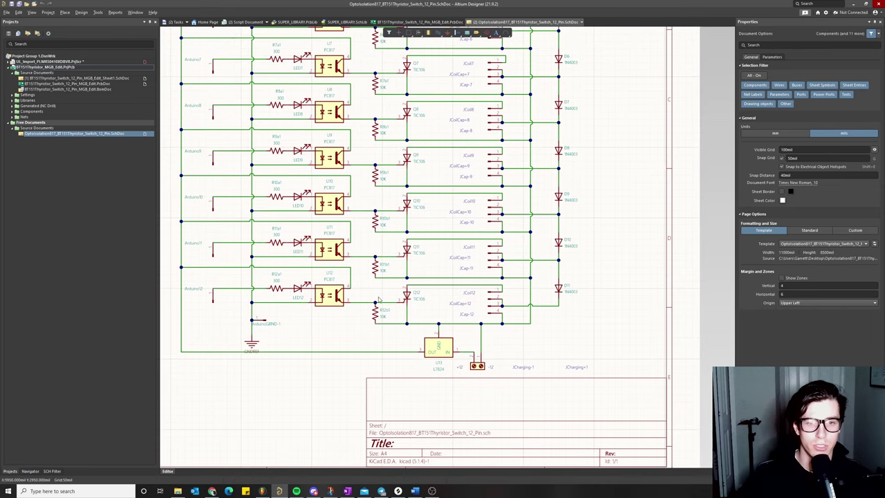
pyautogui.keyDown('ctrl'); pyautogui.scroll(-4, 424, 320); pyautogui.keyUp('ctrl')
pyautogui.keyDown('ctrl'); pyautogui.scroll(-5, 455, 281); pyautogui.keyUp('ctrl')
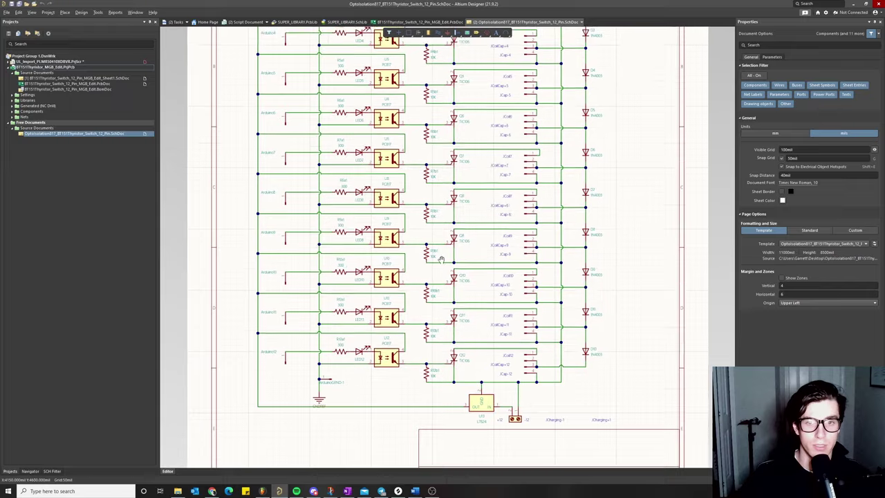
pyautogui.scroll(2, 443, 235)
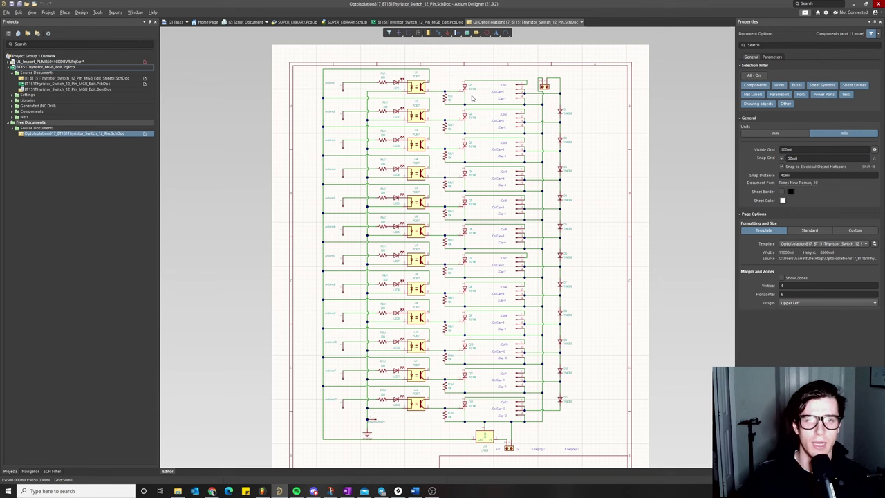
# - Switch to BT151Thyristor_Switch_12_Pin_MGB_Edit_Sheet1.SchDoc and inspect the VCC_24V power port feeding optocoupler U1
pyautogui.hotkey('ctrl', 'F4')
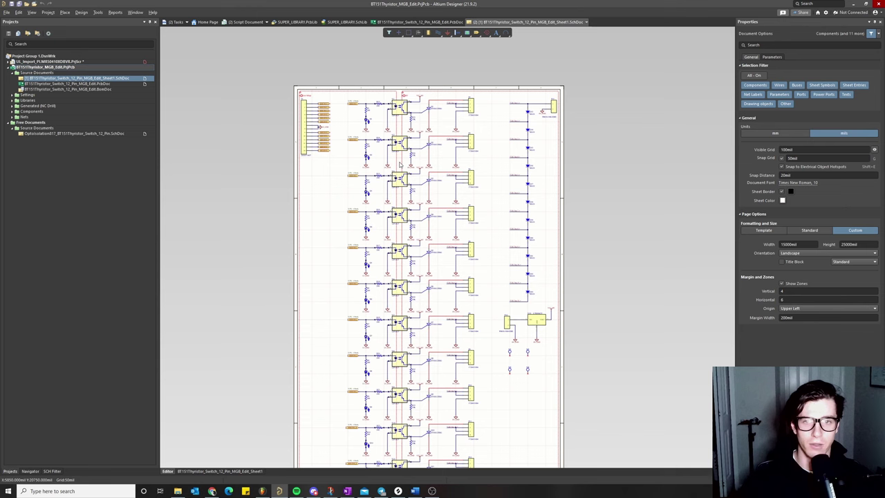
pyautogui.moveTo(396, 258); pyautogui.dragTo(428, 214, button='right')
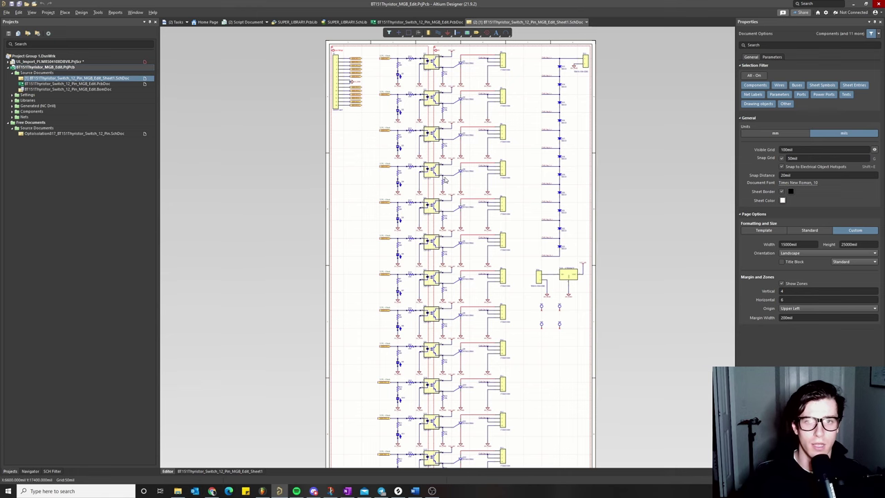
pyautogui.scroll(2, 452, 162)
pyautogui.keyDown('ctrl'); pyautogui.scroll(3, 459, 172); pyautogui.keyUp('ctrl')
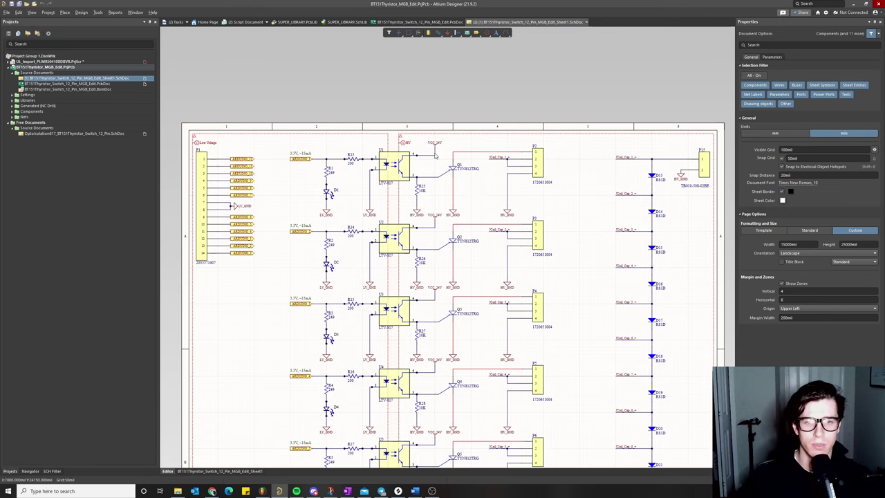
pyautogui.keyDown('ctrl'); pyautogui.scroll(4, 437, 166); pyautogui.keyUp('ctrl')
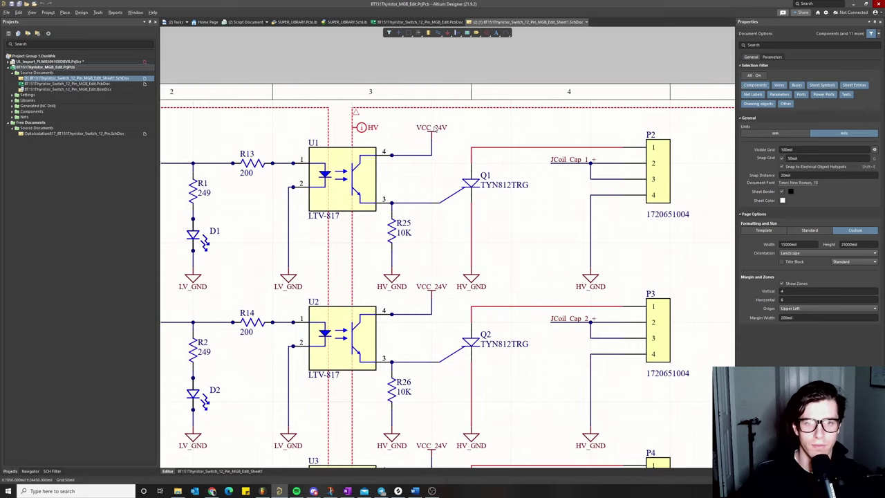
pyautogui.click(434, 129)
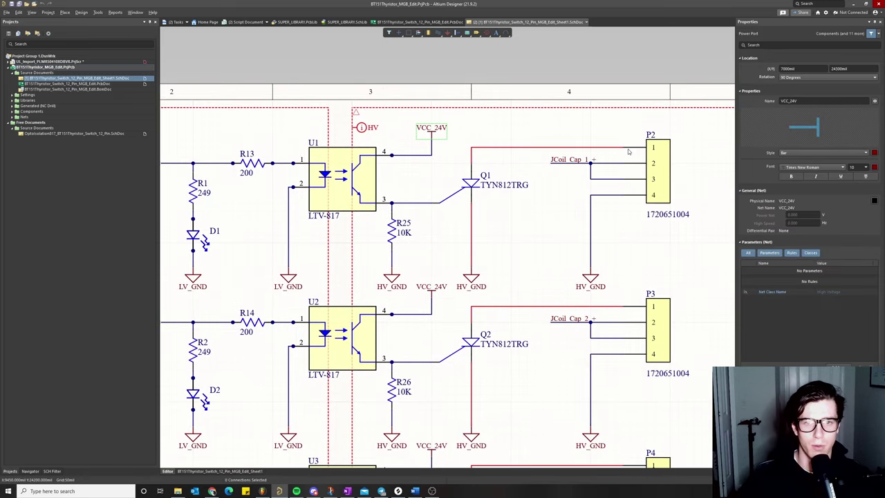
# - Examine the remaining optocoupler channels down to the sheet's end and the L7824ACV regulator supplying VCC_24V
pyautogui.keyDown('ctrl'); pyautogui.scroll(-4, 541, 232); pyautogui.keyUp('ctrl')
pyautogui.keyDown('ctrl'); pyautogui.scroll(2, 435, 178); pyautogui.keyUp('ctrl')
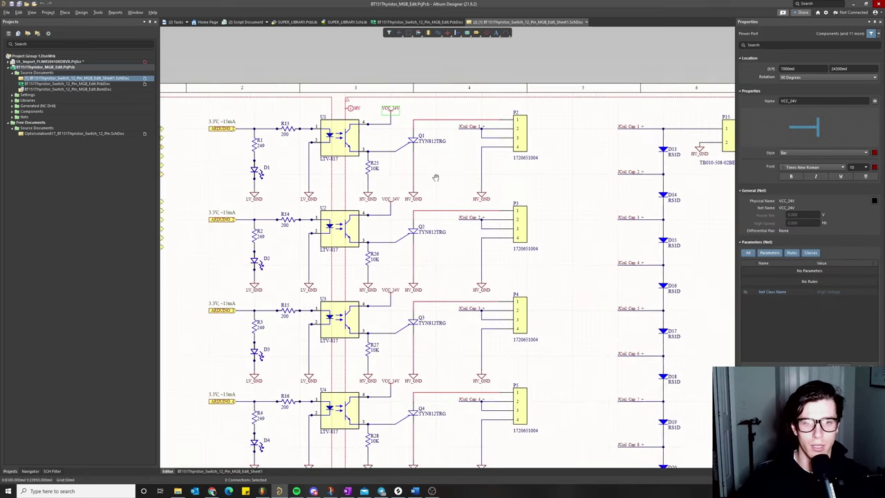
pyautogui.keyDown('ctrl'); pyautogui.scroll(-3, 418, 147); pyautogui.keyUp('ctrl')
pyautogui.scroll(-2, 426, 283)
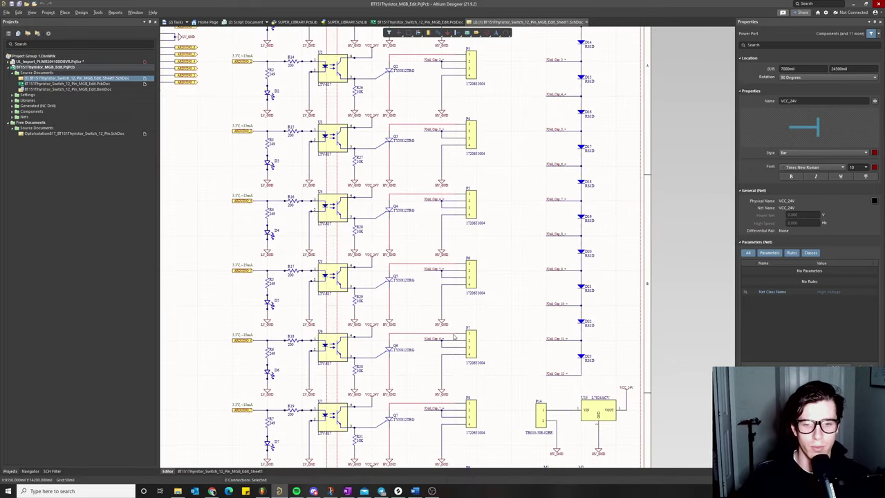
pyautogui.scroll(-6, 454, 336)
pyautogui.moveTo(490, 272); pyautogui.dragTo(490, 324, button='right')
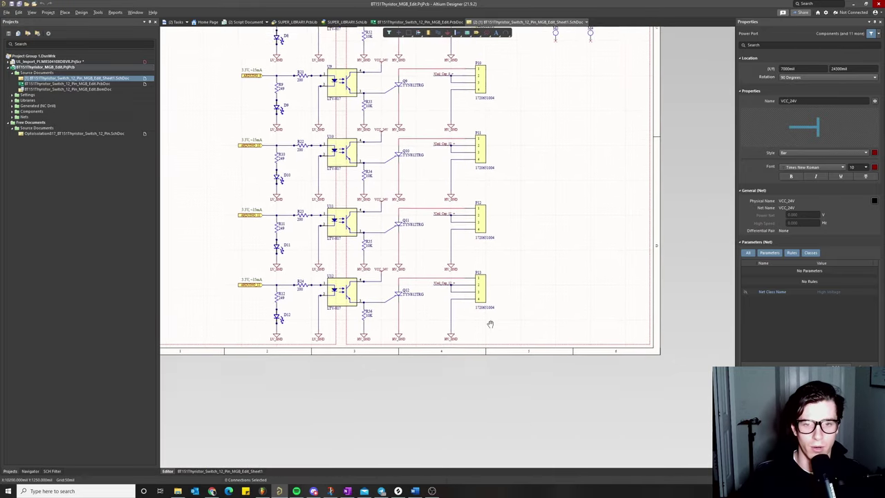
pyautogui.keyDown('ctrl'); pyautogui.scroll(-1, 504, 297); pyautogui.keyUp('ctrl')
pyautogui.scroll(3, 533, 242)
pyautogui.keyDown('shift'); pyautogui.hscroll(2, 552, 201); pyautogui.keyUp('shift')
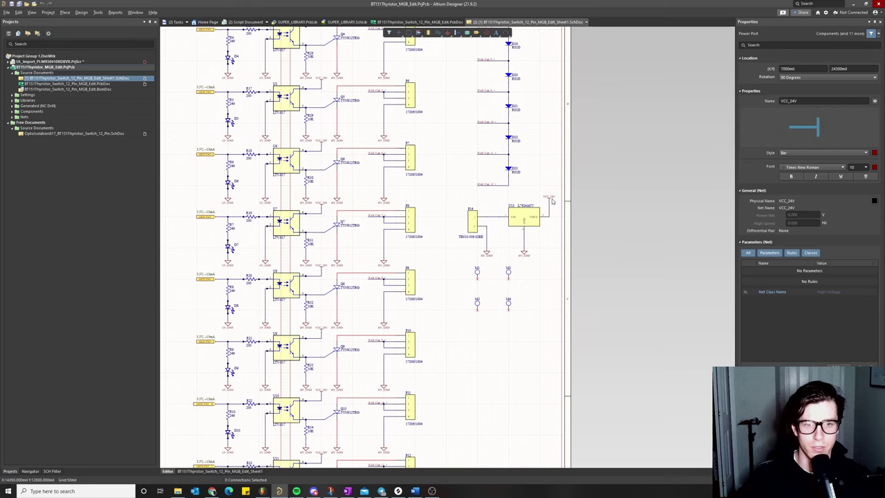
pyautogui.scroll(4, 406, 178)
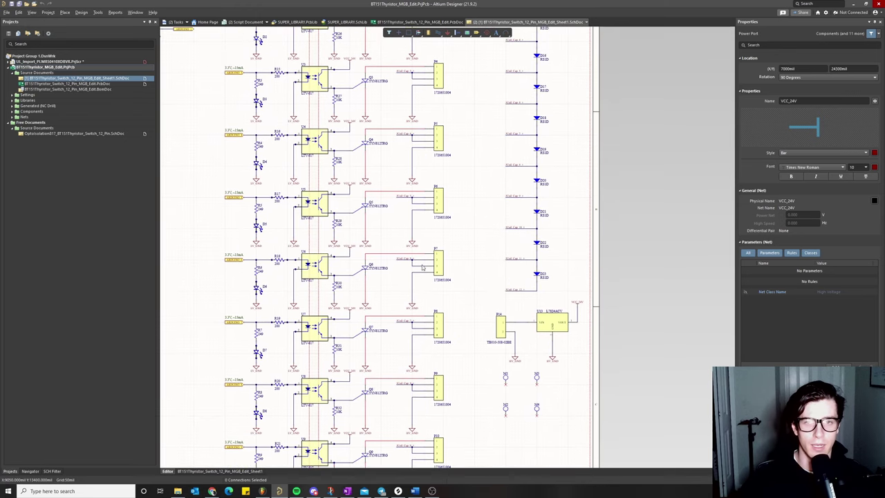
# - Examine the thyristors, four-pin coil connectors, RS1D diode chain and P15 terminal on the high-voltage side
pyautogui.keyDown('shift'); pyautogui.hscroll(-1, 423, 207); pyautogui.keyUp('shift')
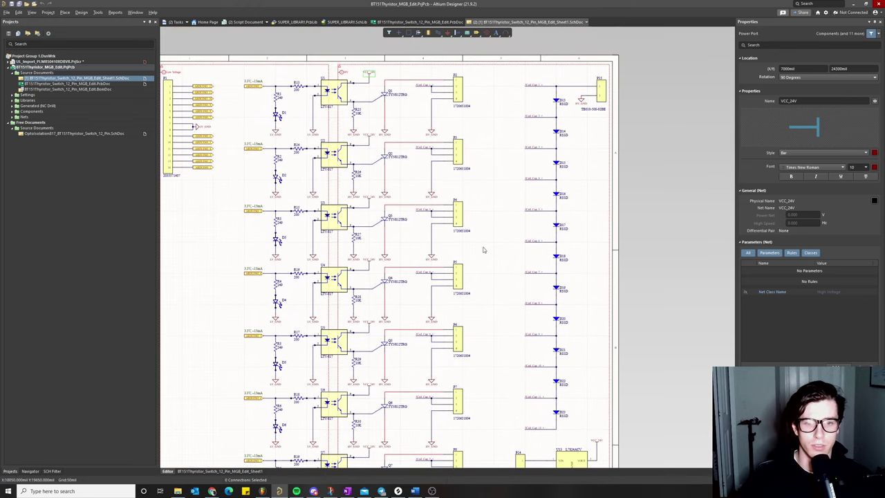
pyautogui.scroll(-3, 482, 247)
pyautogui.keyDown('shift'); pyautogui.hscroll(1, 456, 228); pyautogui.keyUp('shift')
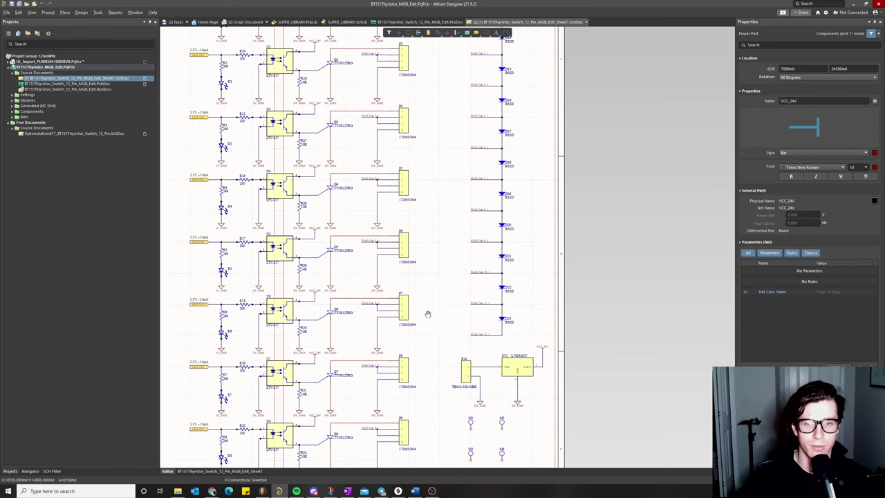
pyautogui.scroll(3, 426, 311)
pyautogui.keyDown('shift'); pyautogui.hscroll(-1, 415, 185); pyautogui.keyUp('shift')
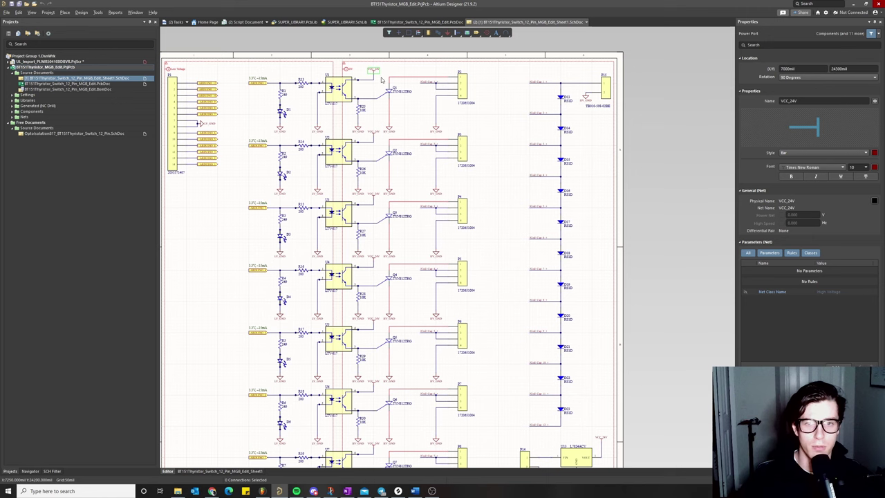
pyautogui.moveTo(474, 261); pyautogui.dragTo(472, 227, button='right')
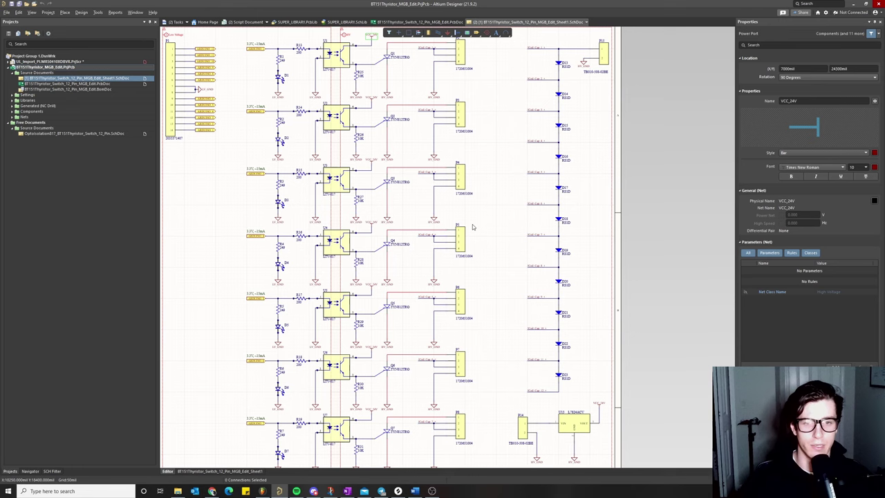
pyautogui.moveTo(486, 181); pyautogui.dragTo(429, 308, button='right')
pyautogui.keyDown('ctrl'); pyautogui.scroll(2, 432, 210); pyautogui.keyUp('ctrl')
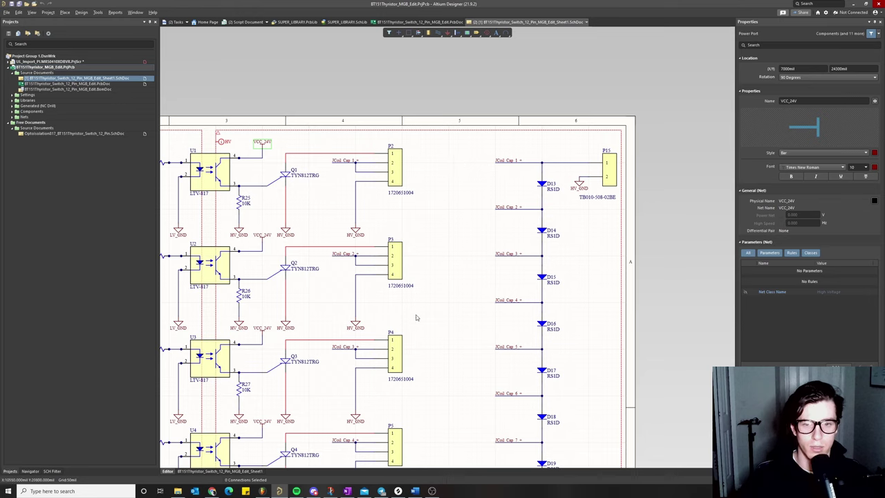
pyautogui.scroll(-3, 415, 373)
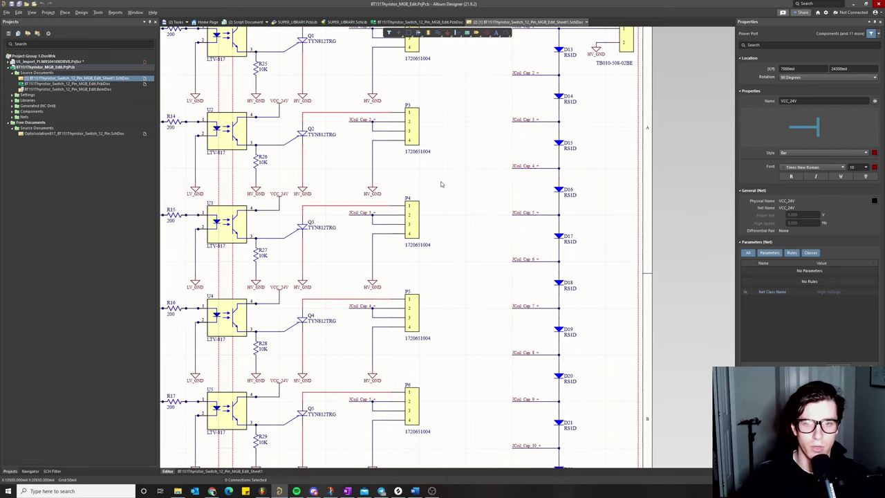
pyautogui.moveTo(440, 184); pyautogui.dragTo(456, 304, button='right')
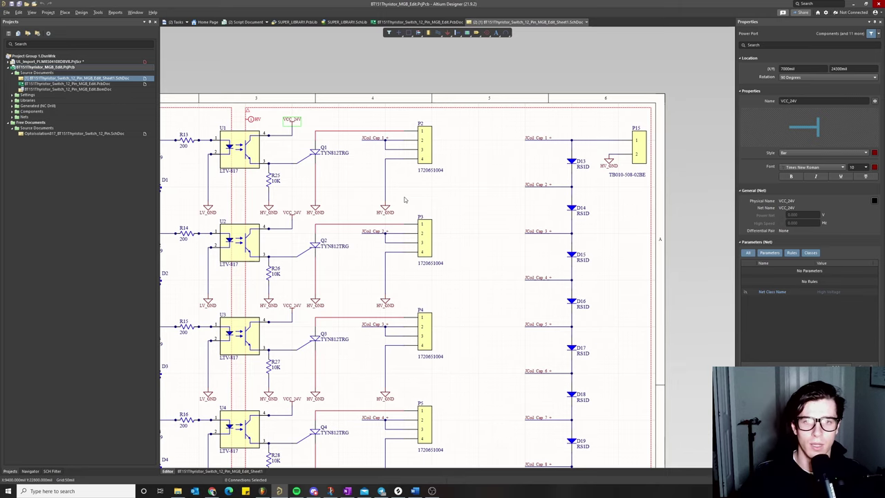
pyautogui.moveTo(404, 200); pyautogui.dragTo(454, 210, button='right')
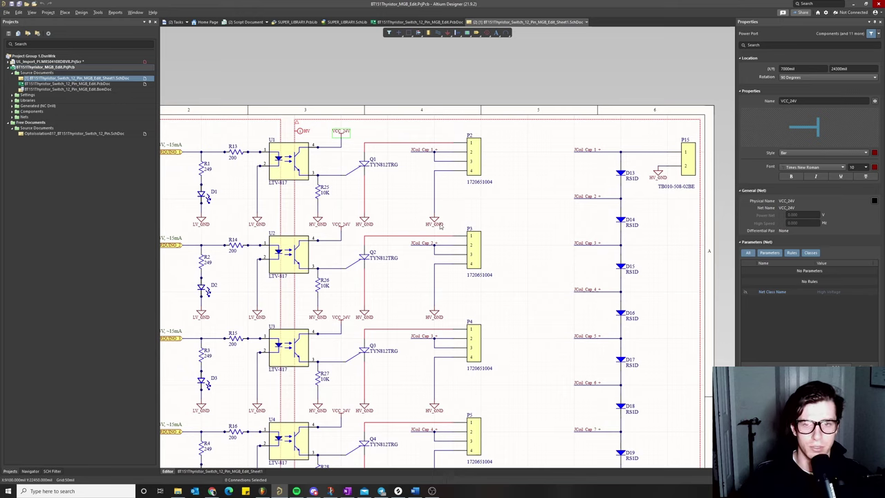
# - Inspect the properties of the blanket enclosing the low-voltage Arduino section, and clear the selection
pyautogui.keyDown('ctrl'); pyautogui.scroll(-2, 440, 224); pyautogui.keyUp('ctrl')
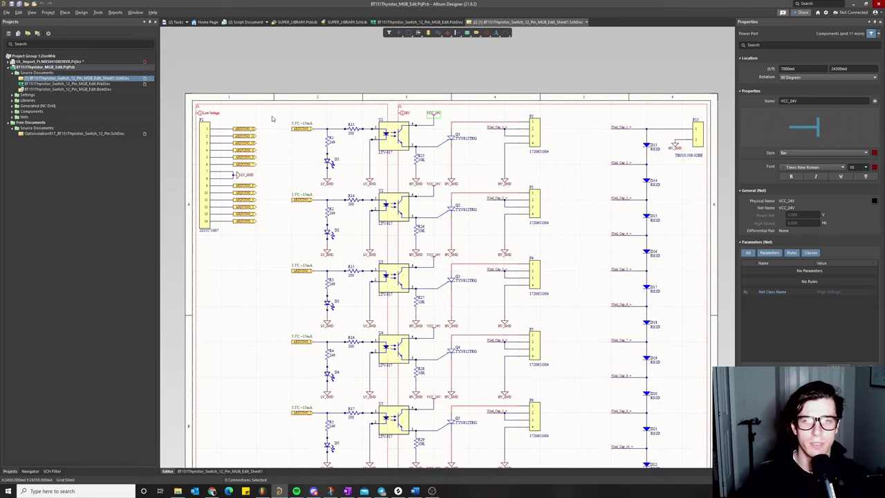
pyautogui.click(265, 104)
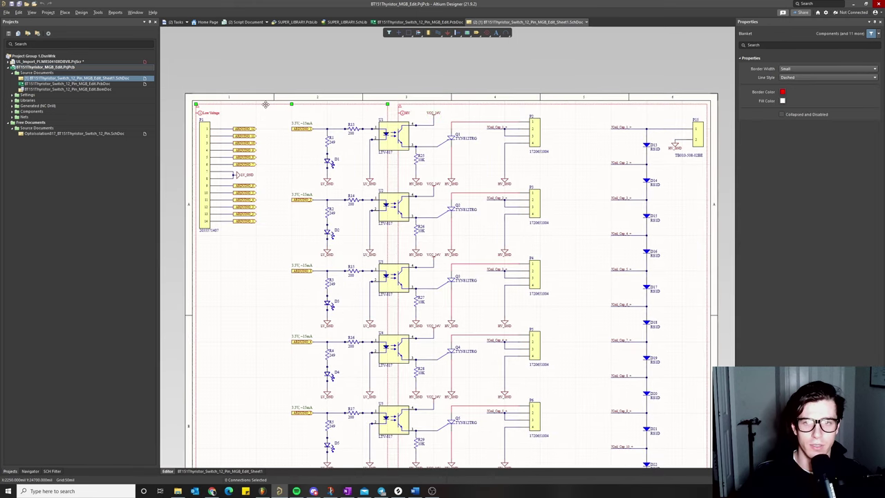
pyautogui.click(424, 102)
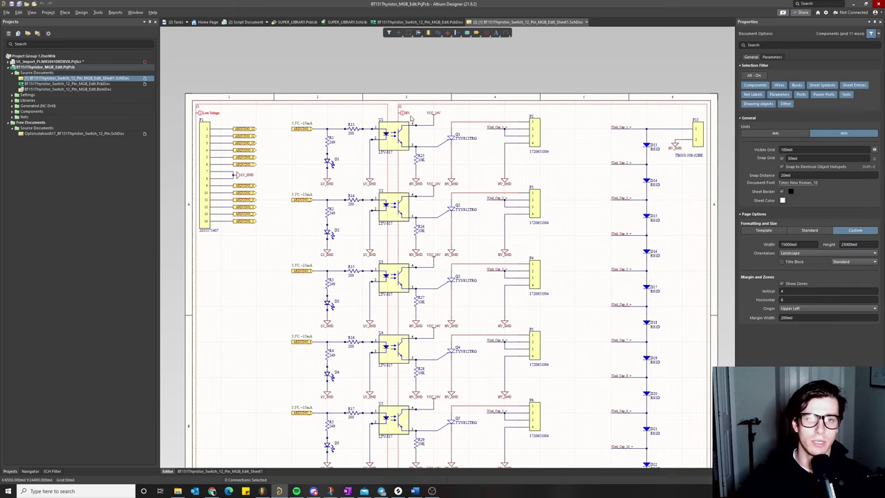
# - Inspect the properties of the HV parameter set on the high-voltage blanket and look over the channels it encloses
pyautogui.click(403, 113)
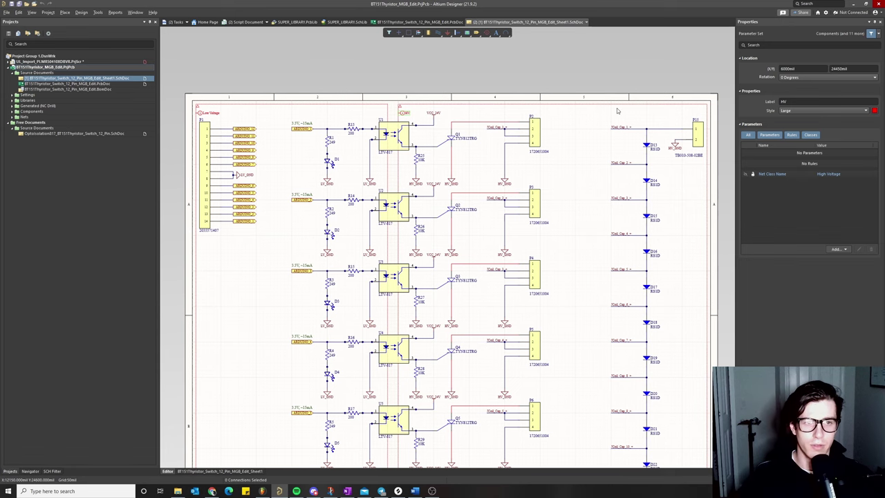
pyautogui.scroll(-5, 573, 221)
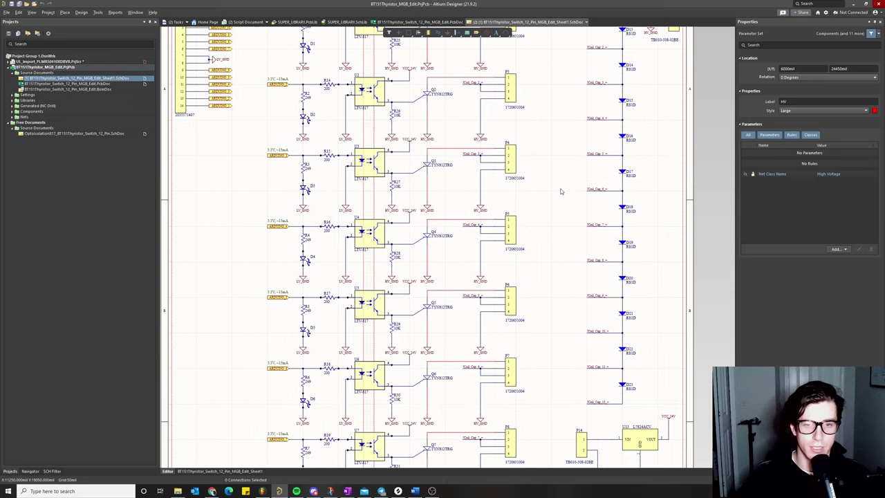
pyautogui.scroll(9, 524, 143)
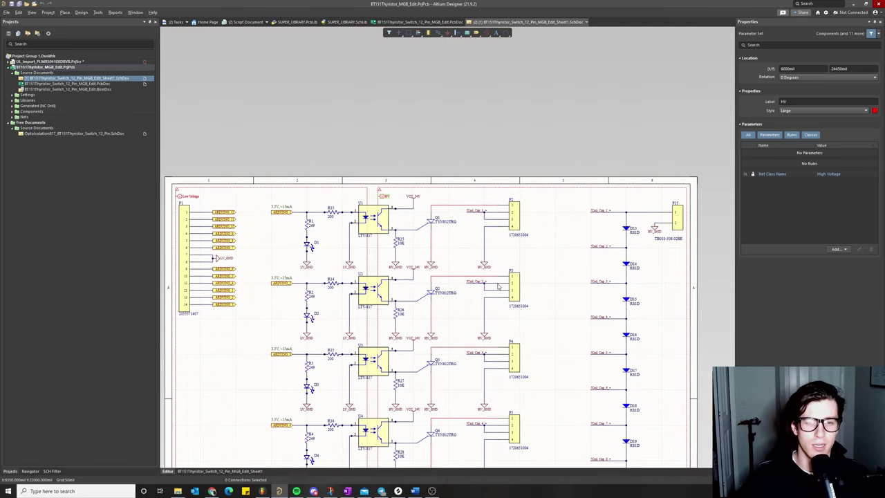
# - Inspect the net properties of the wire joining thyristor Q1 to pin 1 of connector P2, and clear the selection
pyautogui.keyDown('ctrl'); pyautogui.scroll(2, 463, 225); pyautogui.keyUp('ctrl')
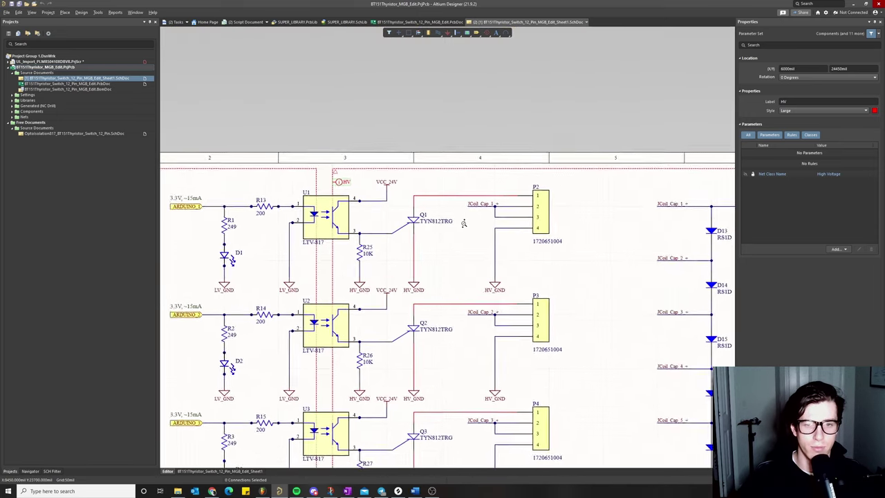
pyautogui.keyDown('ctrl'); pyautogui.scroll(1, 463, 223); pyautogui.keyUp('ctrl')
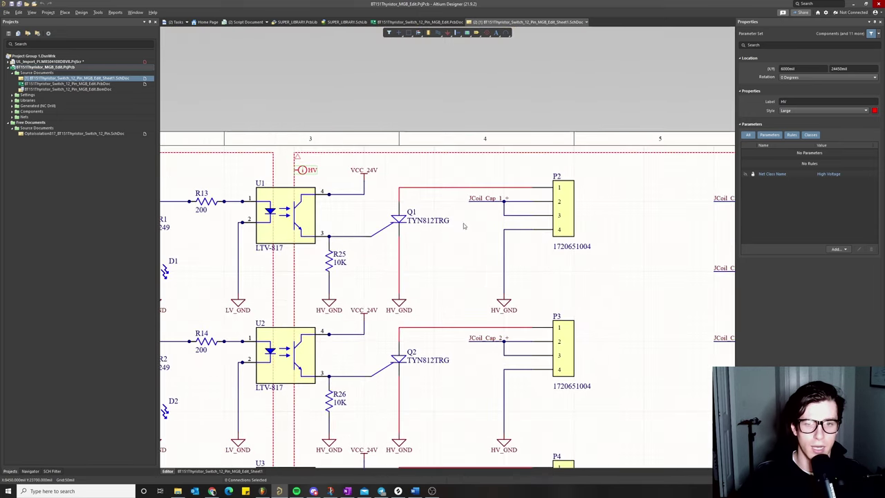
pyautogui.click(441, 188)
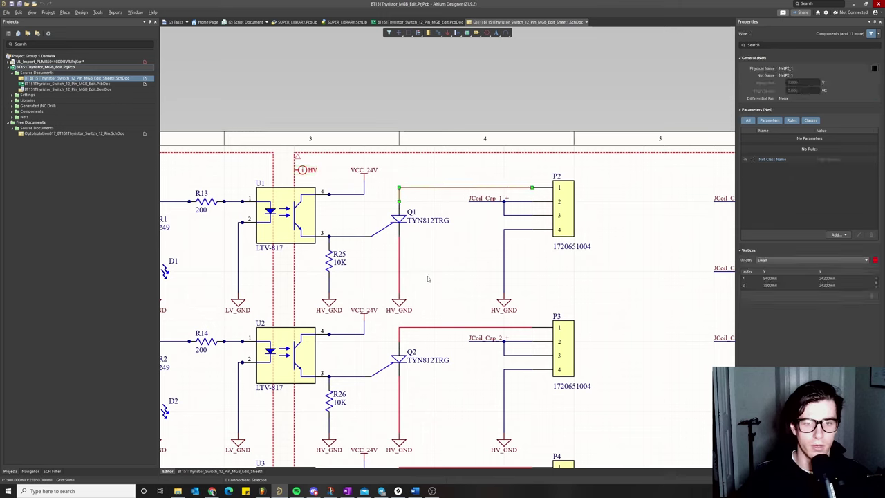
pyautogui.moveTo(427, 278); pyautogui.dragTo(423, 306, button='right')
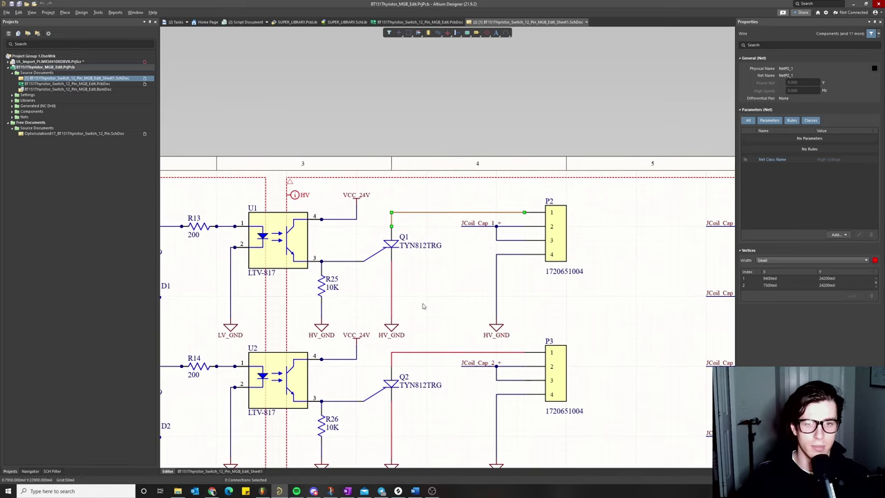
pyautogui.click(425, 306)
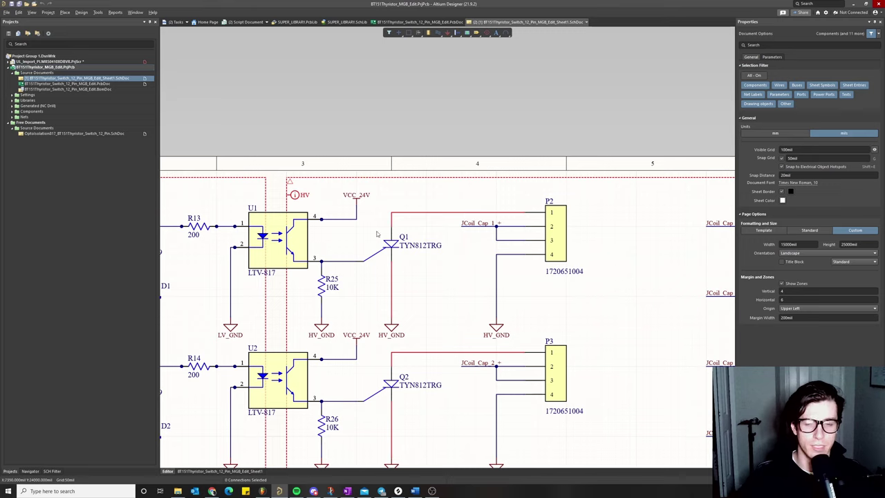
pyautogui.scroll(-3, 429, 284)
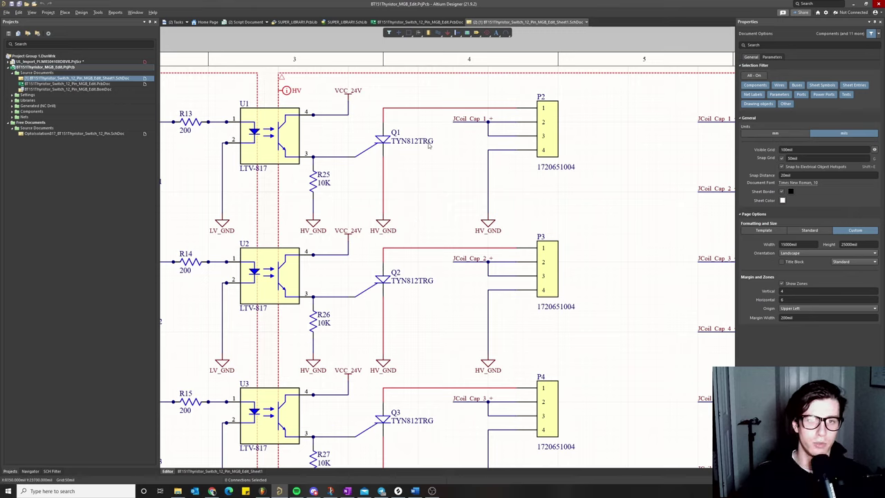
pyautogui.click(428, 109)
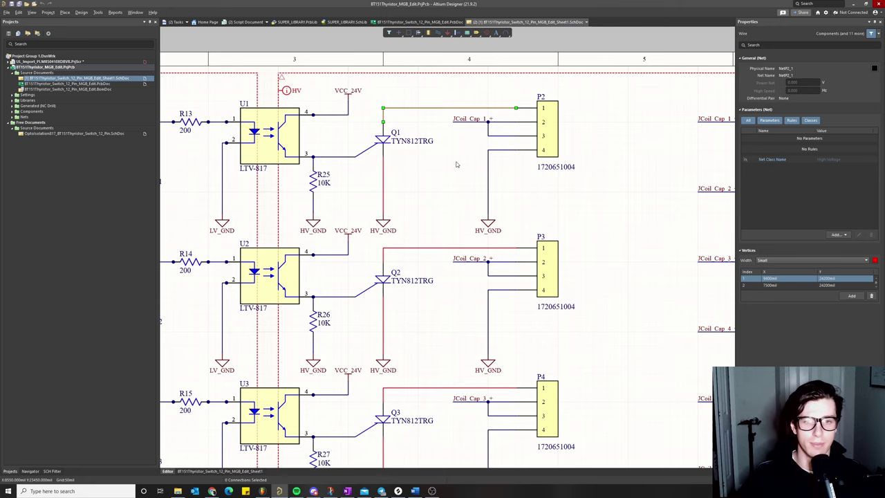
pyautogui.click(434, 182)
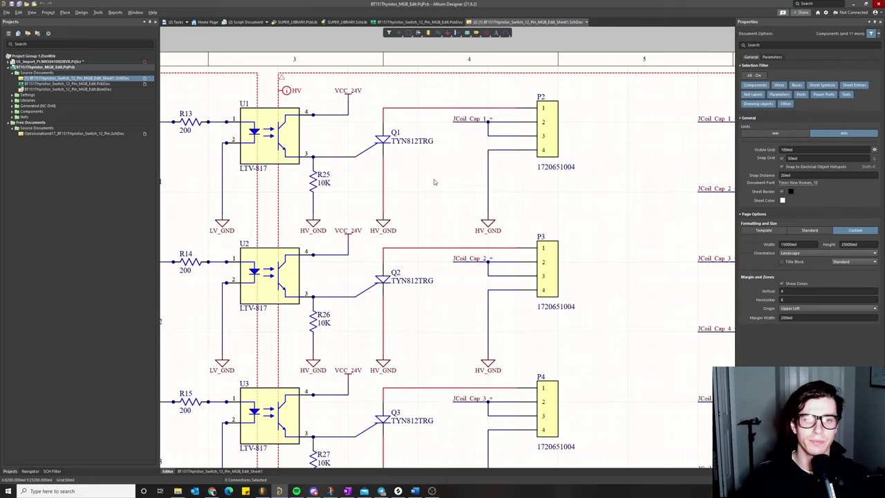
# - Inspect the properties of the ARDUINO_12 port on pin 1 of connector P1, and clear the selection
pyautogui.keyDown('ctrl'); pyautogui.scroll(-3, 434, 181); pyautogui.keyUp('ctrl')
pyautogui.keyDown('ctrl'); pyautogui.scroll(2, 418, 202); pyautogui.keyUp('ctrl')
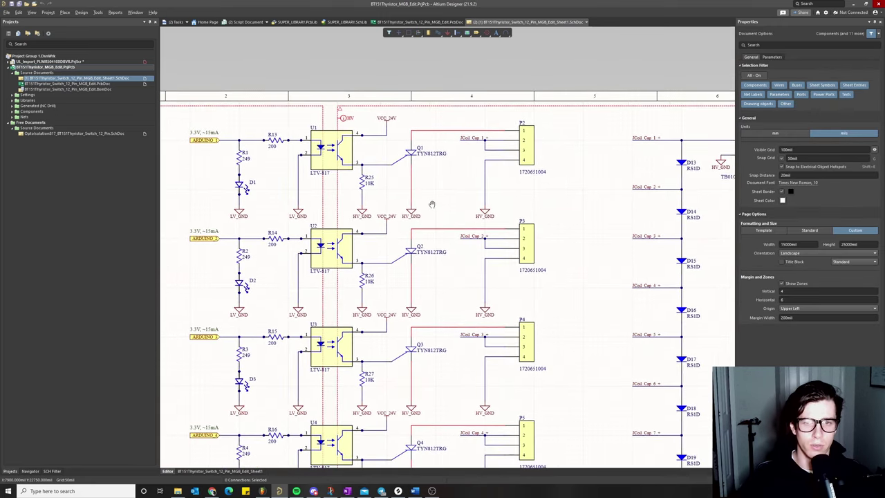
pyautogui.keyDown('ctrl'); pyautogui.scroll(-3, 444, 205); pyautogui.keyUp('ctrl')
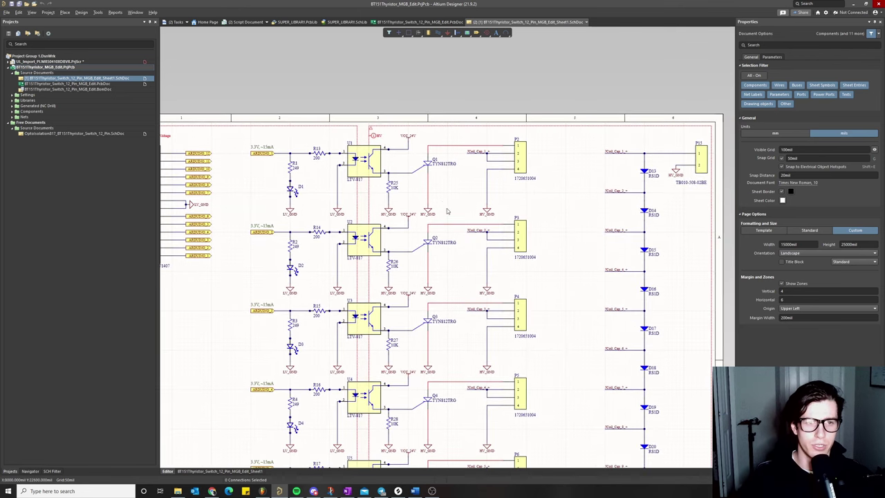
pyautogui.keyDown('ctrl'); pyautogui.scroll(2, 448, 207); pyautogui.keyUp('ctrl')
pyautogui.moveTo(461, 192); pyautogui.dragTo(463, 191, button='right')
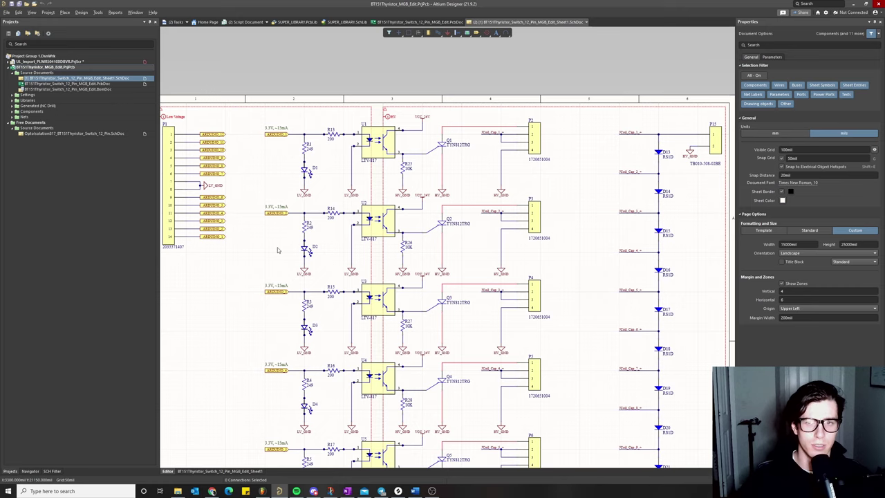
pyautogui.moveTo(279, 250); pyautogui.dragTo(347, 255, button='right')
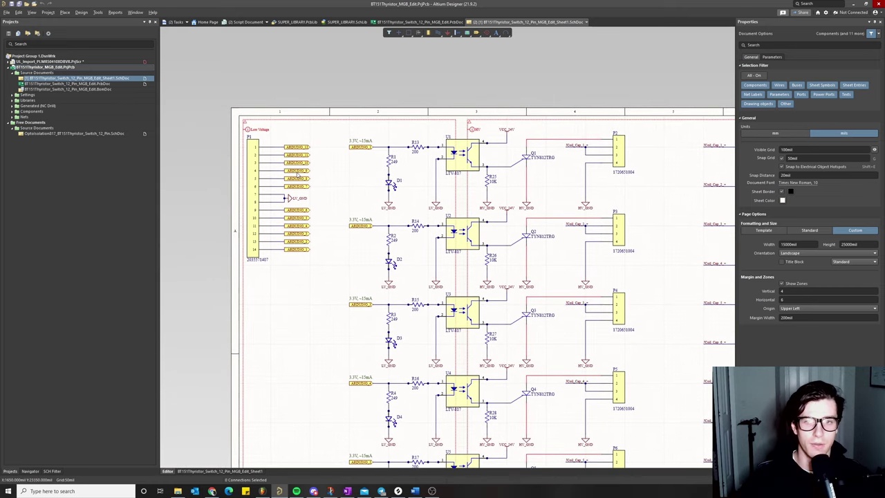
pyautogui.keyDown('ctrl'); pyautogui.scroll(2, 280, 157); pyautogui.keyUp('ctrl')
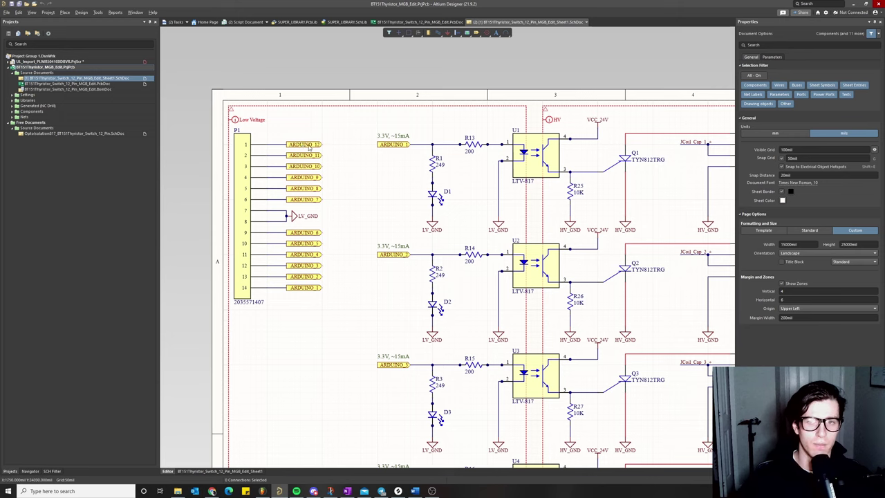
pyautogui.click(310, 146)
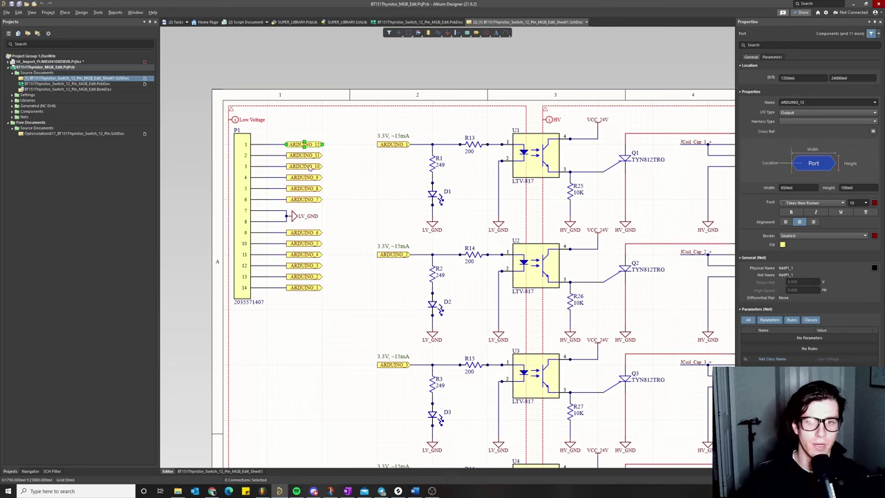
pyautogui.click(354, 209)
pyautogui.moveTo(339, 299); pyautogui.dragTo(310, 263, button='right')
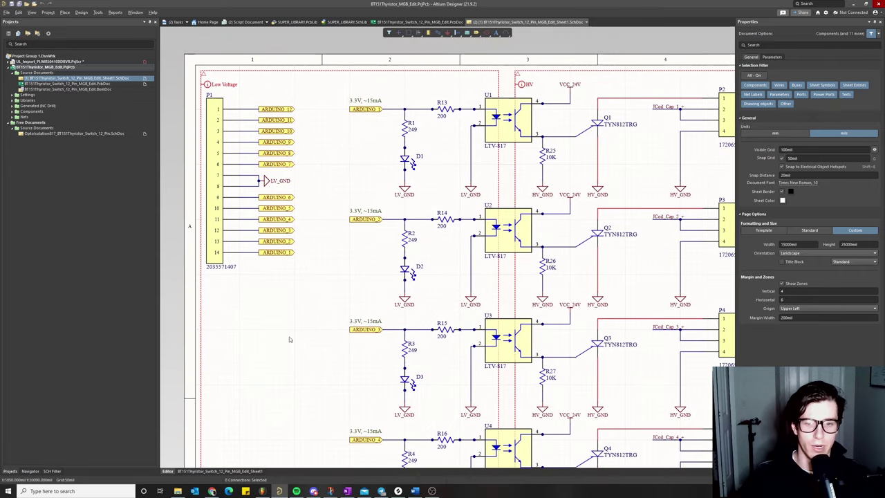
# - Examine the ARDUINO_1 input stage, with indicator branch R1 and D1 in parallel with R13 and optocoupler U1
pyautogui.moveTo(325, 379); pyautogui.dragTo(328, 251, button='right')
pyautogui.keyDown('ctrl'); pyautogui.scroll(-2, 323, 253); pyautogui.keyUp('ctrl')
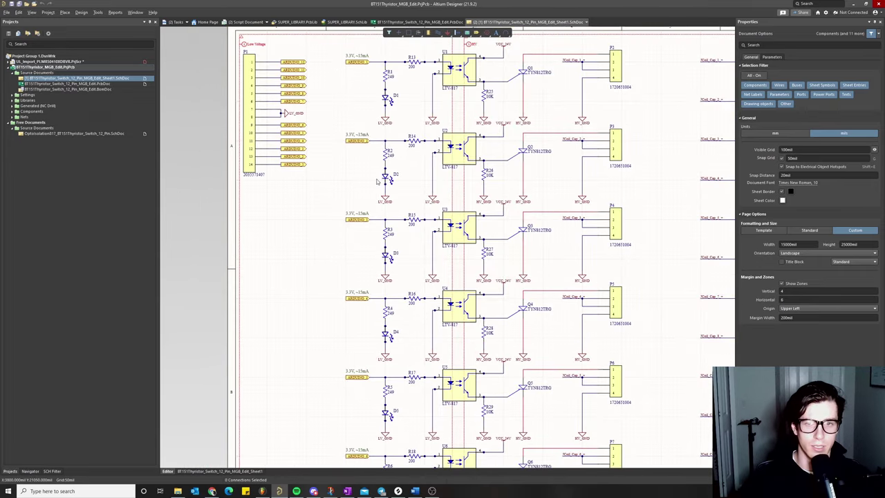
pyautogui.moveTo(378, 181); pyautogui.dragTo(350, 261, button='right')
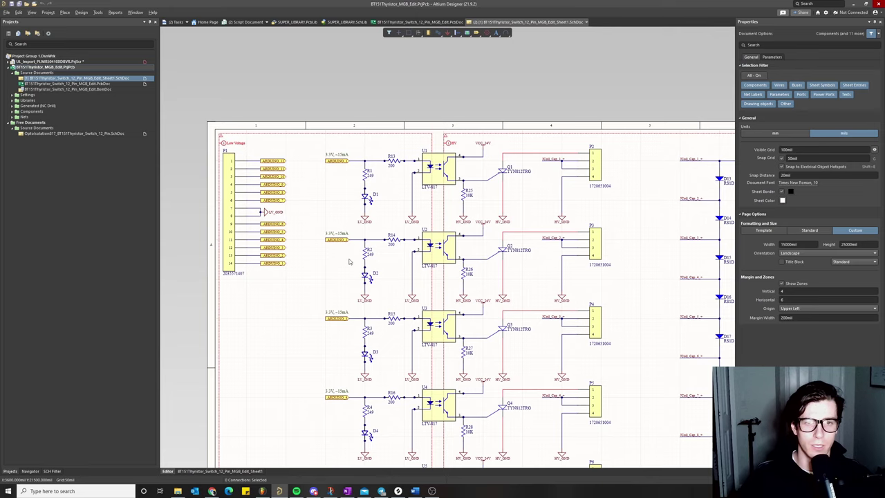
pyautogui.keyDown('ctrl'); pyautogui.scroll(3, 336, 162); pyautogui.keyUp('ctrl')
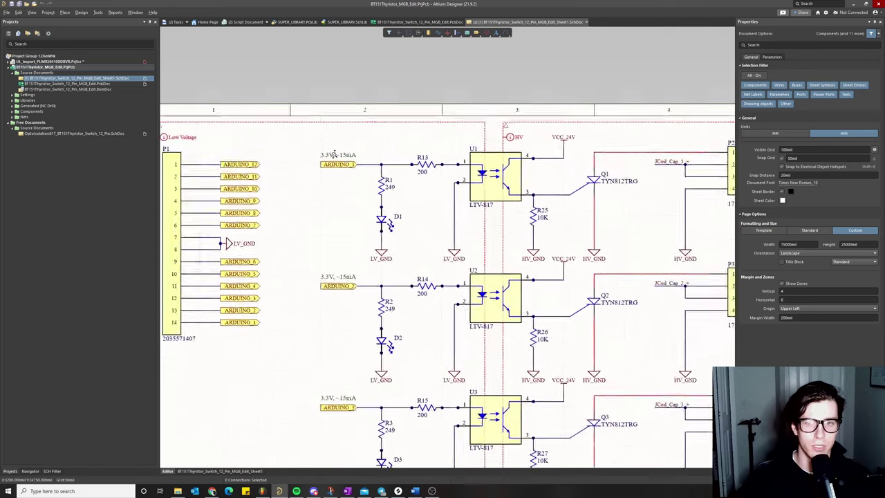
pyautogui.moveTo(334, 195); pyautogui.dragTo(389, 200, button='right')
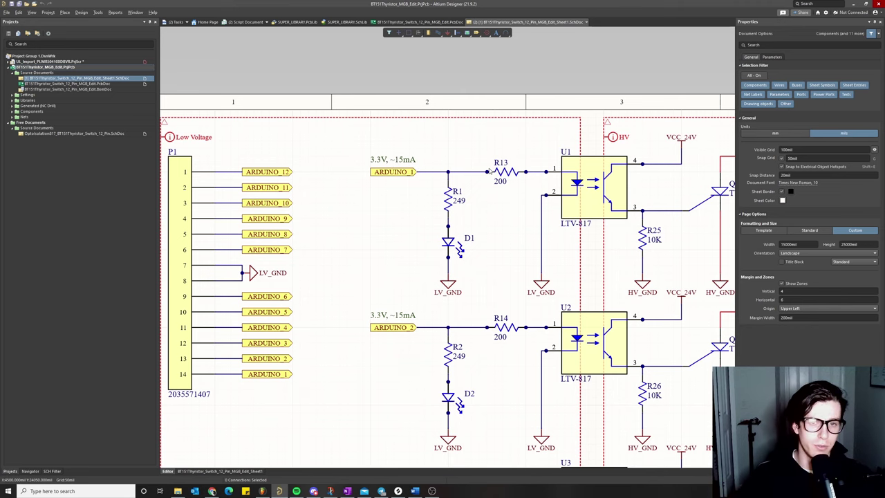
pyautogui.scroll(-1, 395, 286)
pyautogui.scroll(-1, 394, 286)
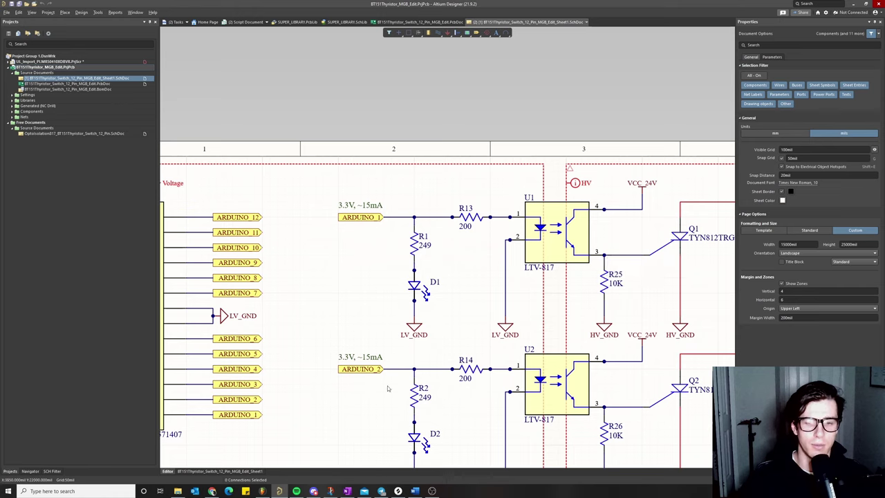
# - Open Optoisolation817_BT151Thyristor_Switch_12_Pin.SchDoc and examine R1a1 and LED1 in series with optocoupler U1
pyautogui.doubleClick(46, 134)
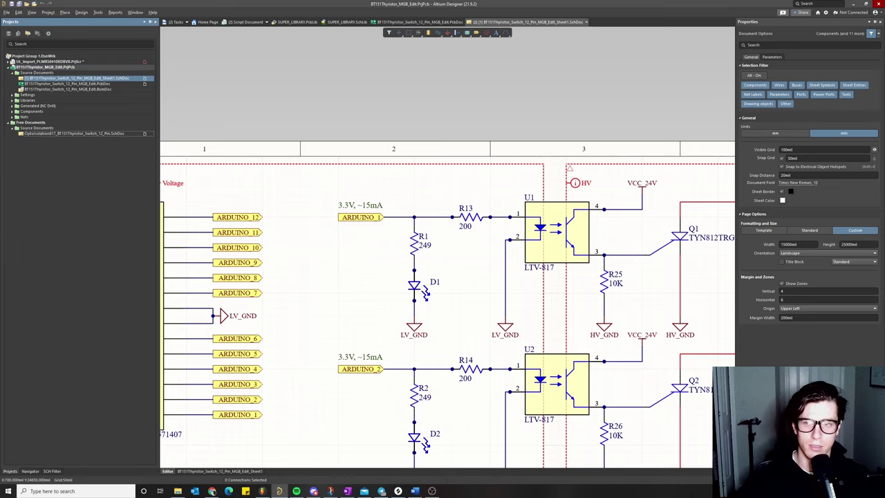
pyautogui.keyDown('ctrl'); pyautogui.scroll(5, 469, 259); pyautogui.keyUp('ctrl')
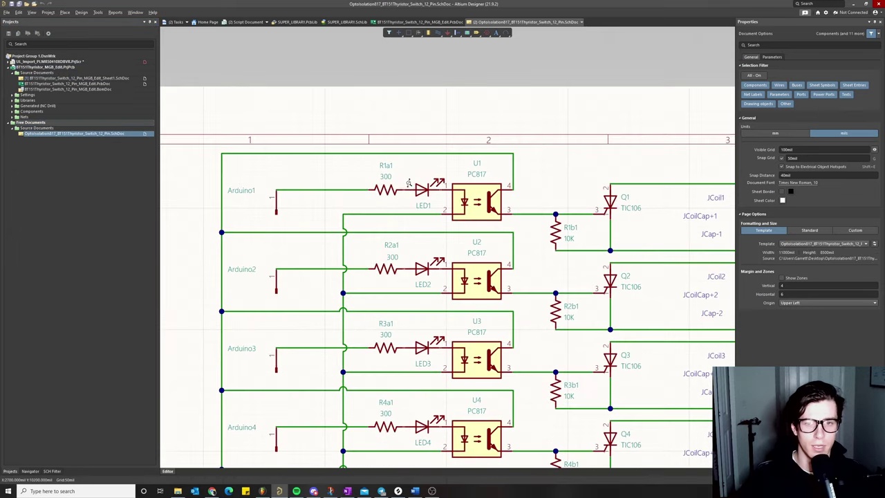
pyautogui.scroll(3, 242, 268)
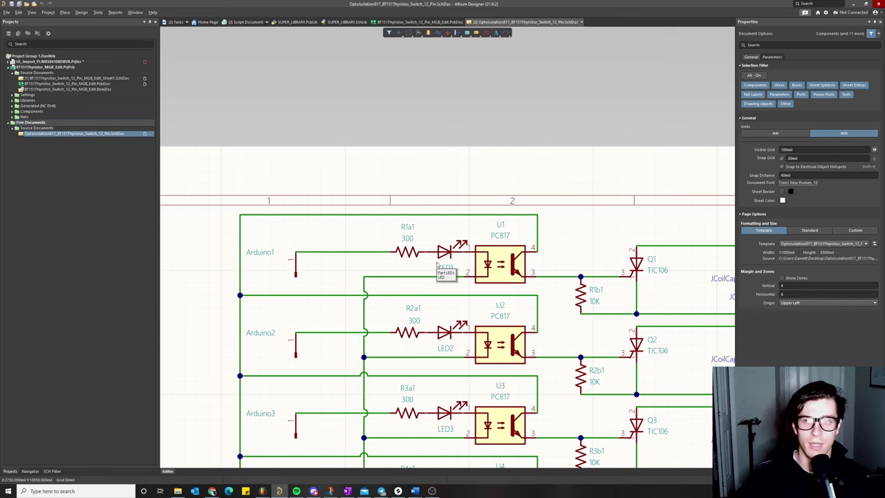
# - Compare the redesigned sheet's parallel indicator LED with the original sheet's series LED, ending on the original schematic
pyautogui.doubleClick(94, 78)
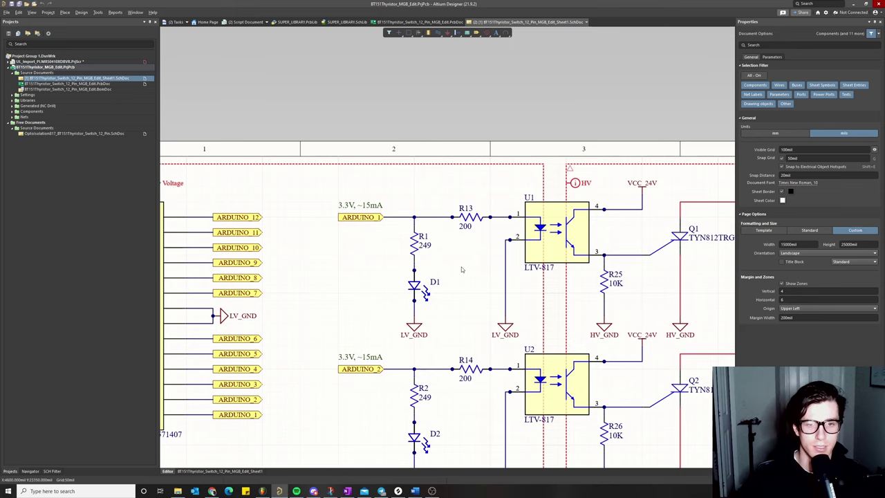
pyautogui.doubleClick(59, 134)
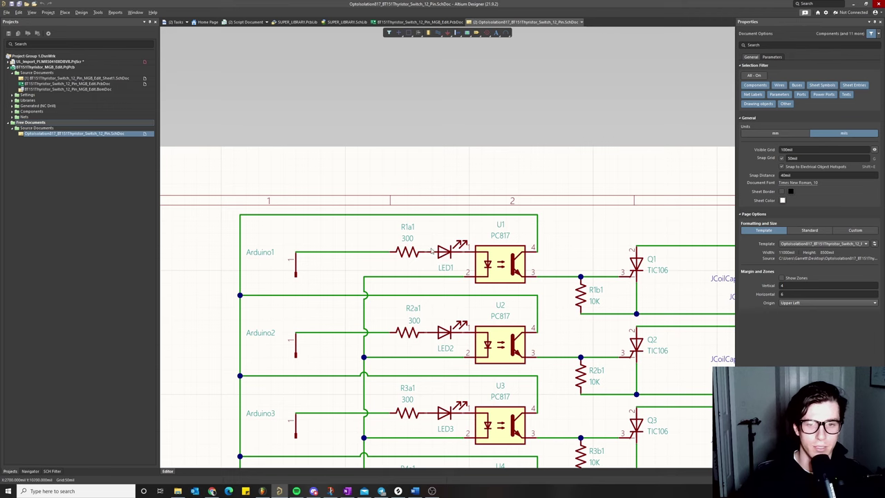
pyautogui.moveTo(363, 259); pyautogui.dragTo(368, 265, button='right')
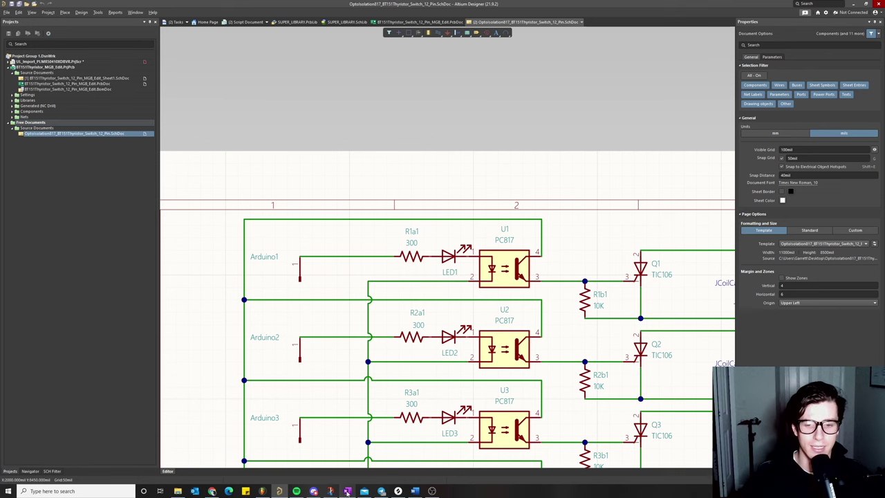
# - Switch to OneNote and read the Part II: Circuit Redesign notes down to the KVL resistor calculations for the indicator LED and optocoupler
pyautogui.click(347, 491)
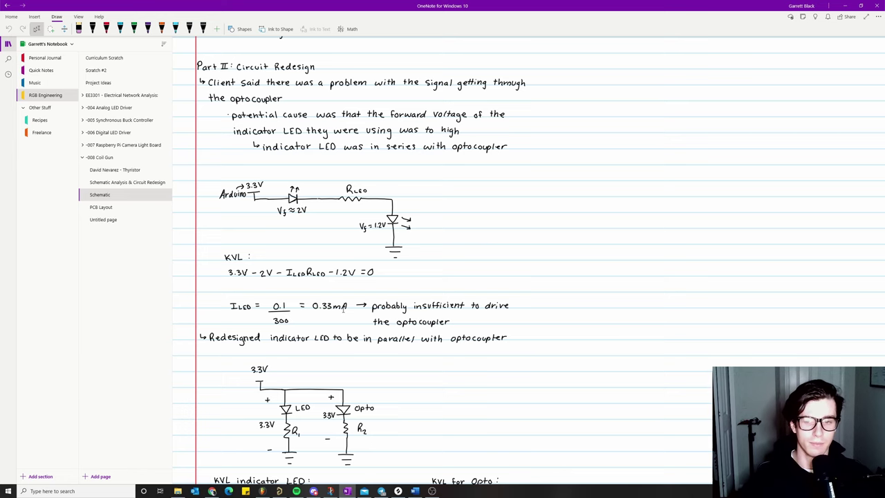
pyautogui.scroll(-2, 352, 308)
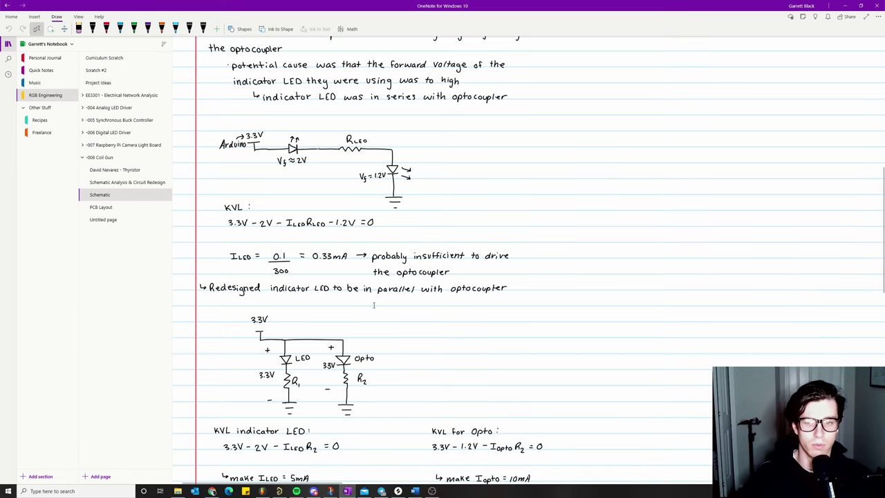
pyautogui.scroll(-2, 374, 304)
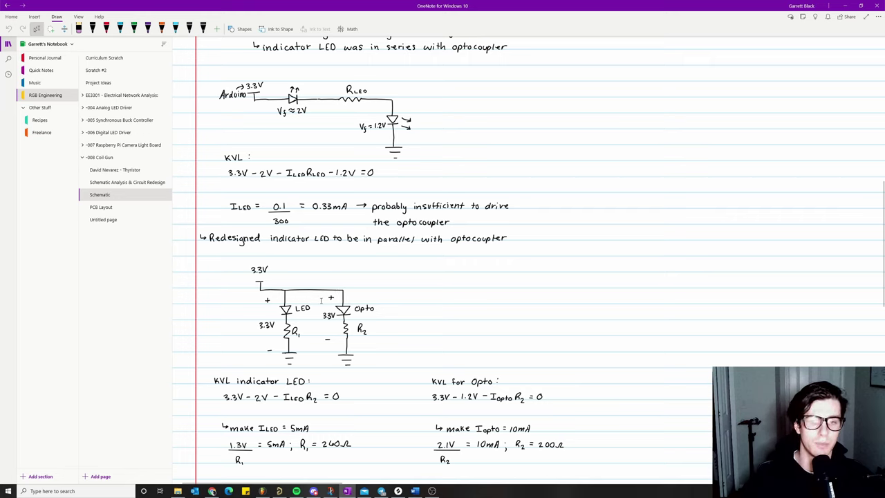
# - Return to Altium Designer and examine resistors R1 and R13 around optocoupler U1 on BT151Thyristor_Switch_12_Pin_MGB_Edit_Sheet1.SchDoc
pyautogui.click(279, 491)
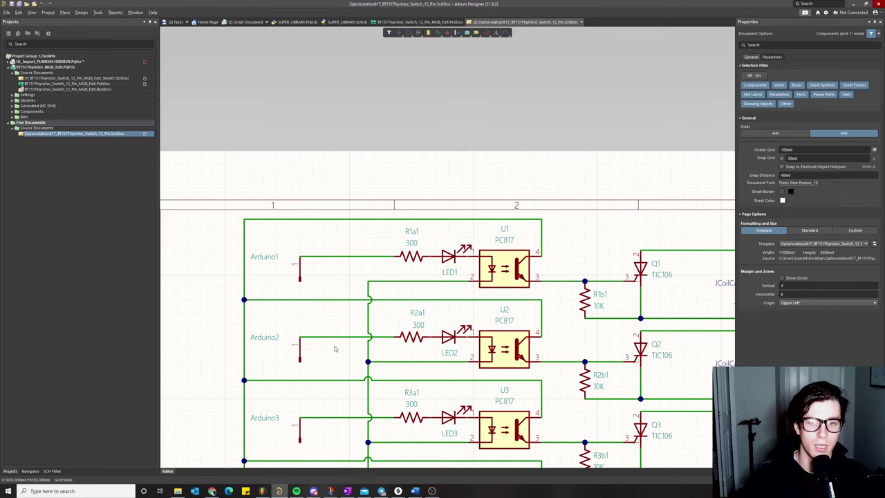
pyautogui.click(55, 78)
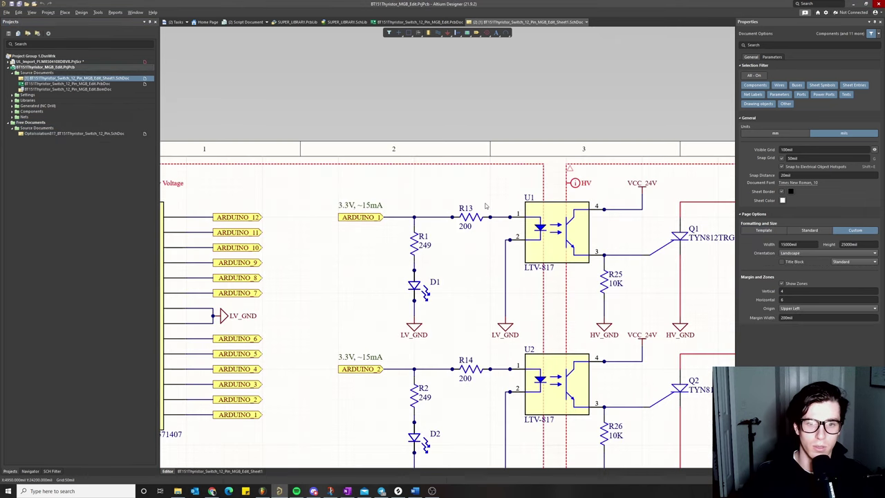
pyautogui.keyDown('ctrl'); pyautogui.scroll(1, 449, 235); pyautogui.keyUp('ctrl')
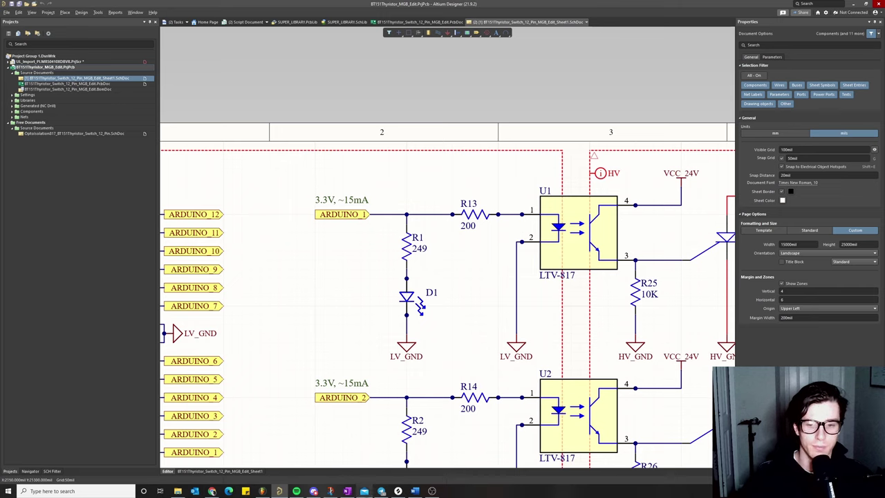
# - Check the KVL resistor calculations in OneNote against the indicator LED and optocoupler circuit in Altium Designer, ending on the redesigned schematic
pyautogui.click(347, 491)
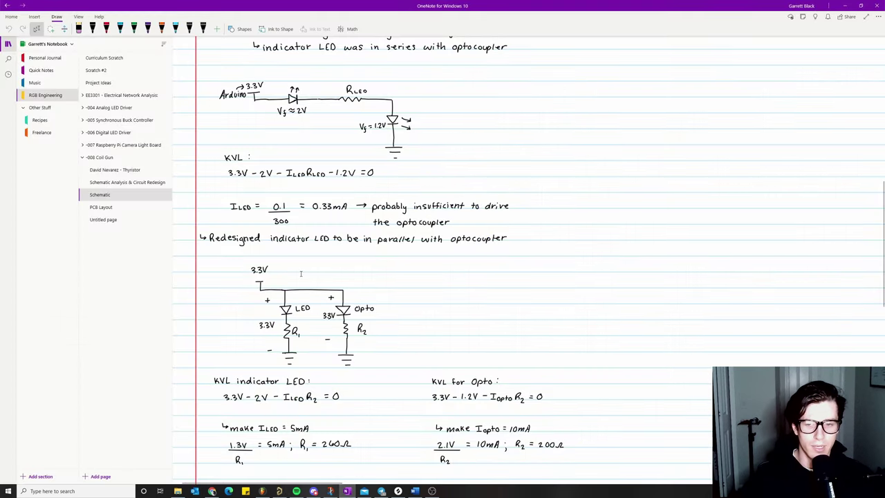
pyautogui.scroll(-2, 303, 260)
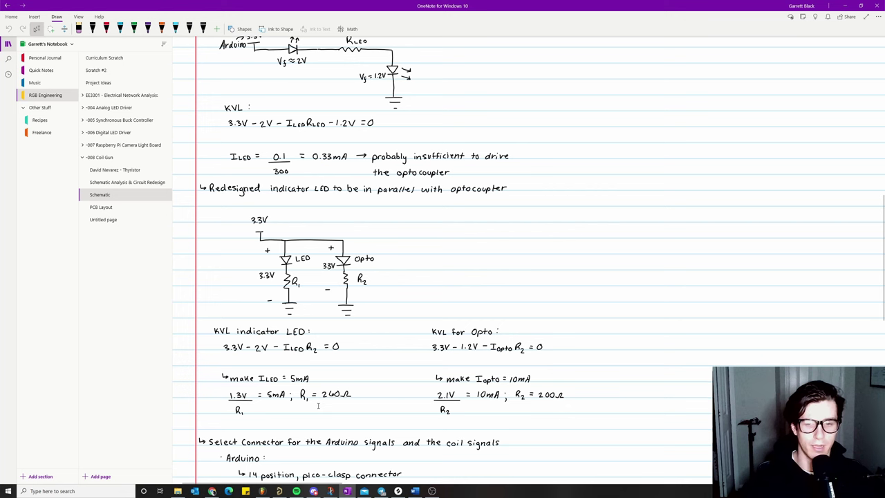
pyautogui.click(279, 491)
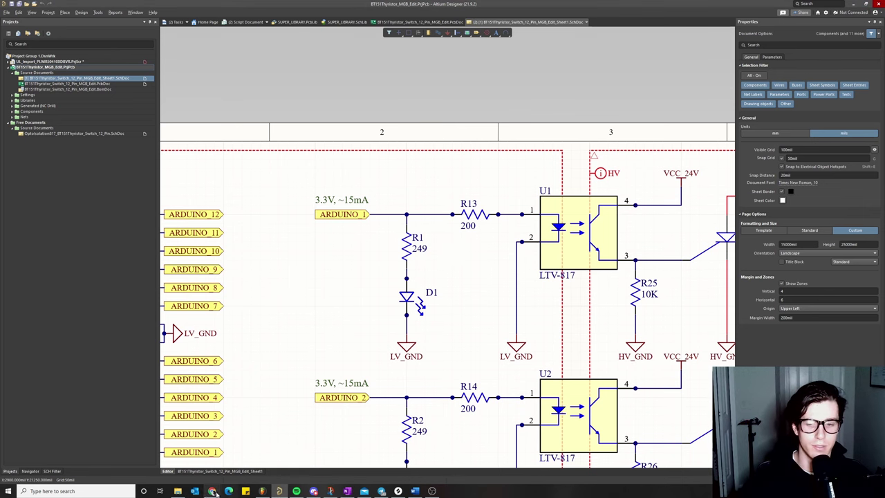
pyautogui.click(347, 490)
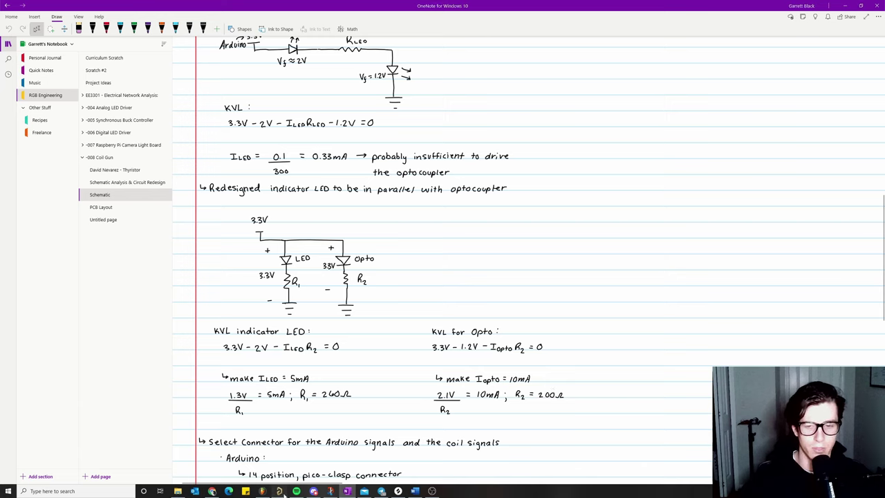
pyautogui.hotkey('alt', 'Tab')
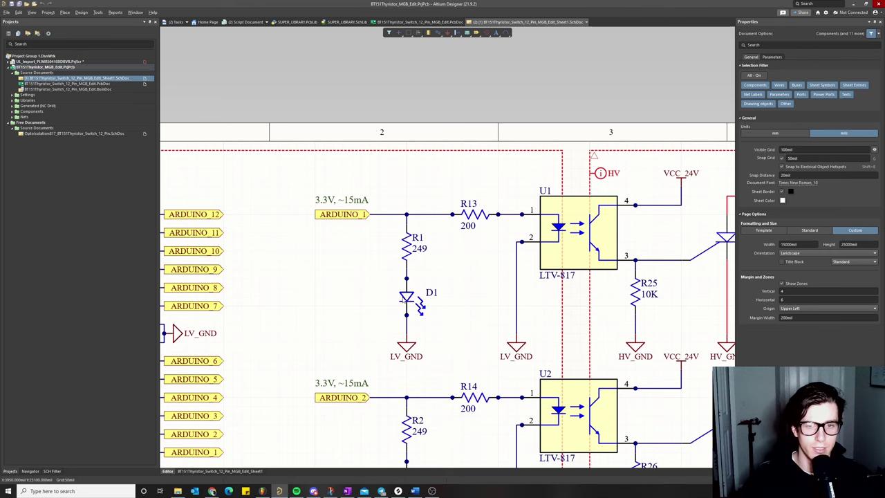
# - Review all the optoisolated channels down the redesigned schematic, ending at the Arduino connector P1
pyautogui.keyDown('ctrl'); pyautogui.scroll(-5, 407, 299); pyautogui.keyUp('ctrl')
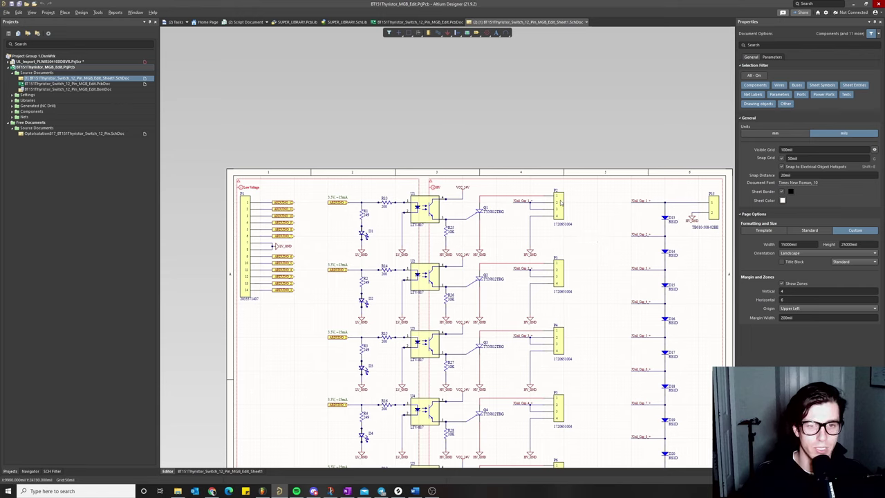
pyautogui.moveTo(573, 307); pyautogui.dragTo(541, 108, button='right')
pyautogui.scroll(-6, 550, 381)
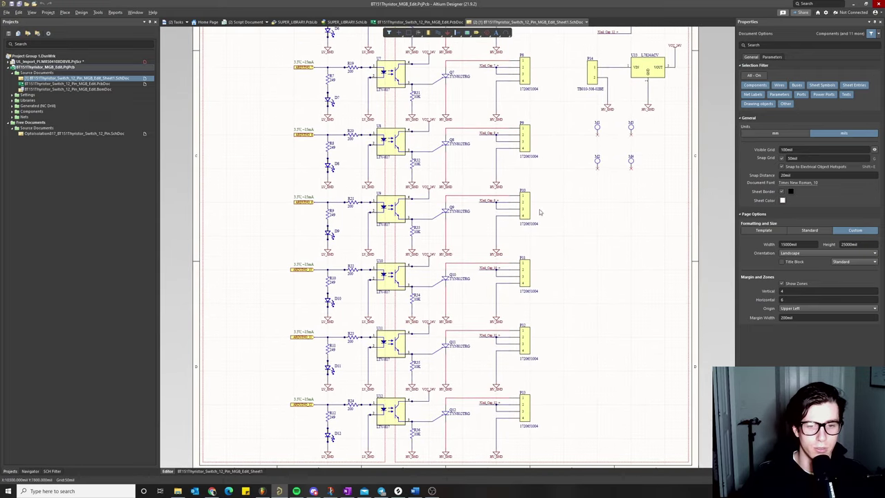
pyautogui.scroll(2, 565, 318)
pyautogui.scroll(10, 562, 436)
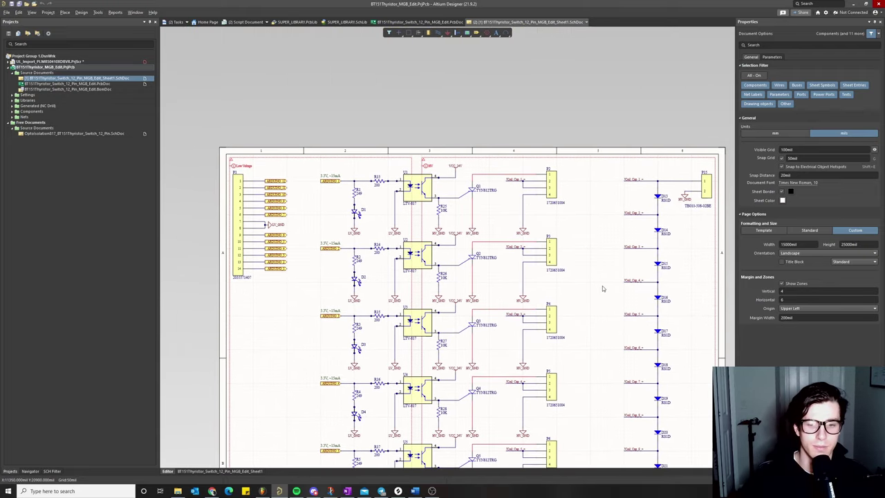
pyautogui.moveTo(602, 285); pyautogui.dragTo(672, 313, button='right')
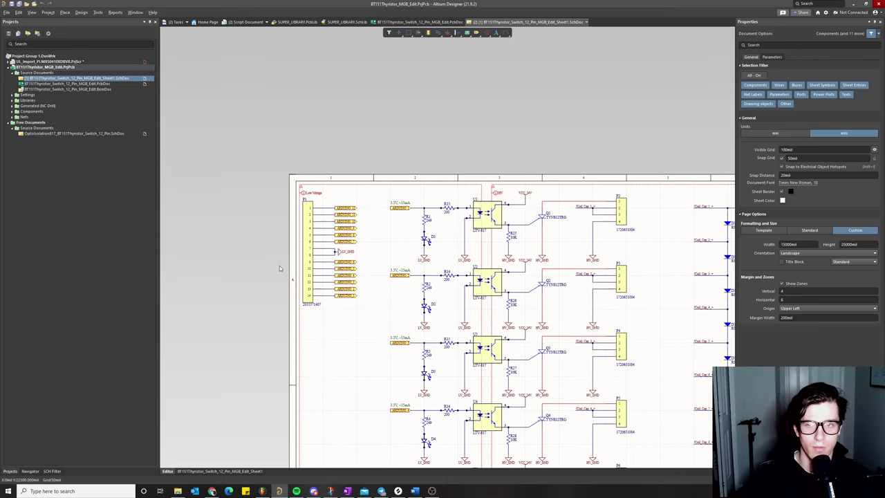
# - Open BT151Thyristor_Switch_12_Pin_MGB_Edit.PcbDoc and examine Arduino connector P1 on the 3D board
pyautogui.click(54, 84)
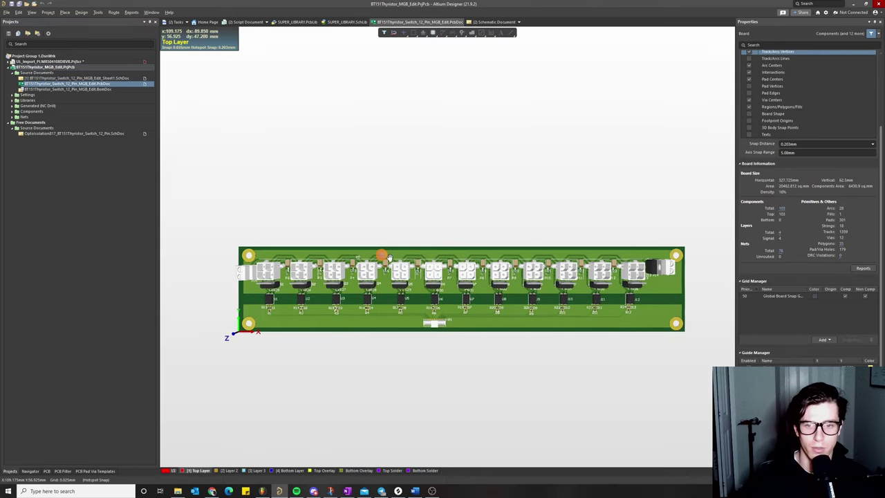
pyautogui.moveTo(401, 310); pyautogui.dragTo(430, 271, button='right')
pyautogui.keyDown('ctrl'); pyautogui.scroll(10, 430, 270); pyautogui.keyUp('ctrl')
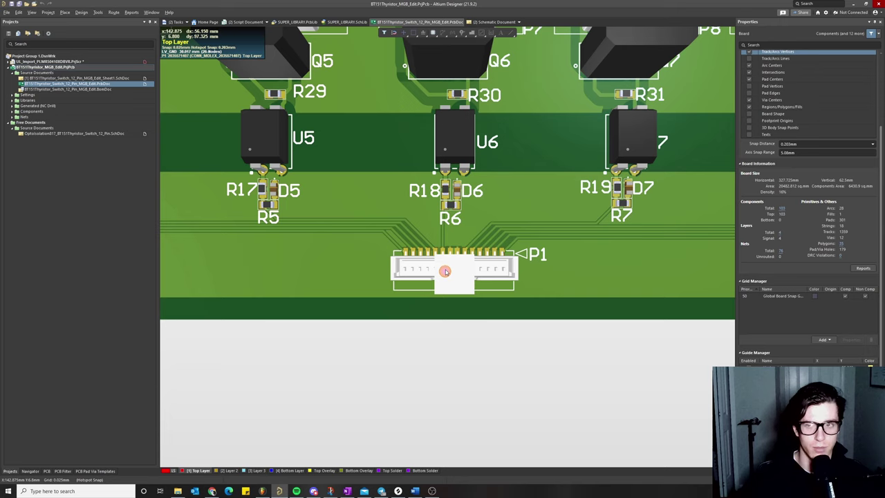
# - Return to BT151Thyristor_Switch_12_Pin_MGB_Edit_Sheet1.SchDoc and inspect the full parameter list of coil connector P2
pyautogui.doubleClick(83, 78)
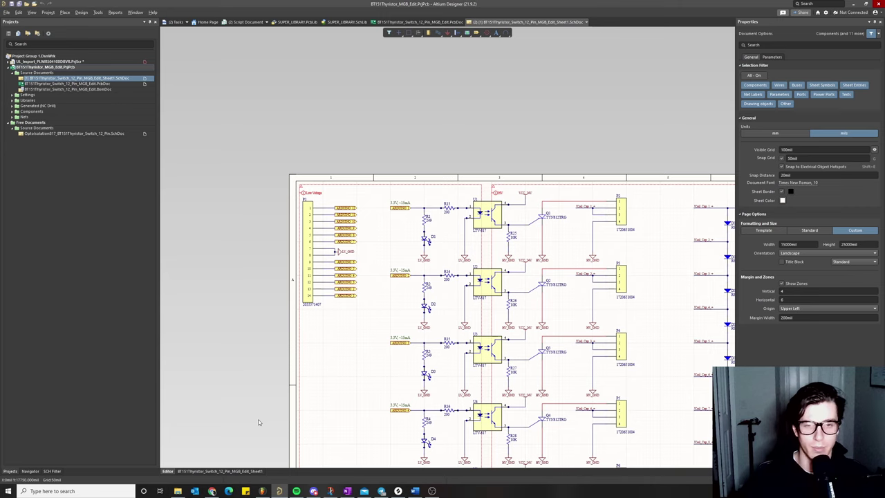
pyautogui.moveTo(259, 421); pyautogui.dragTo(151, 455, button='right')
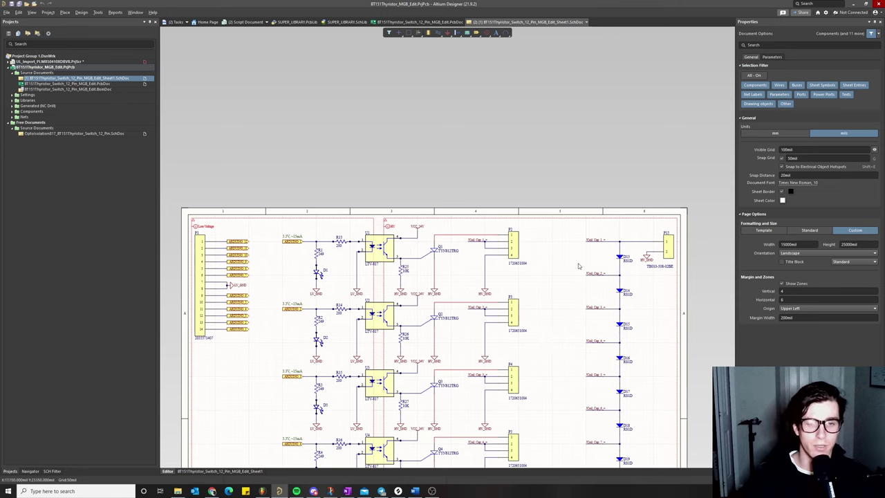
pyautogui.click(516, 244)
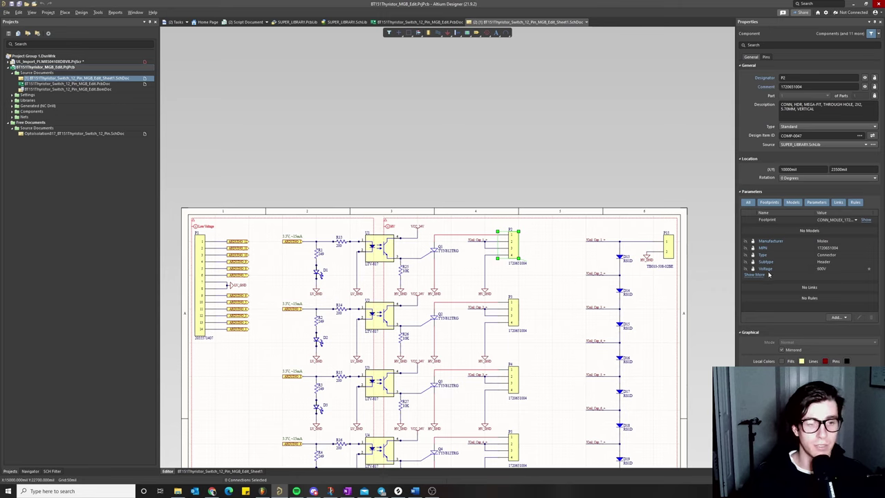
pyautogui.click(754, 274)
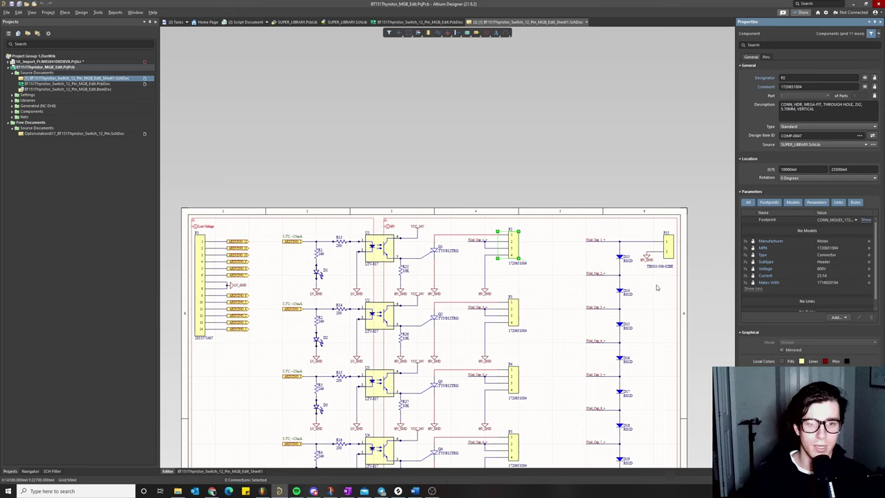
pyautogui.click(536, 278)
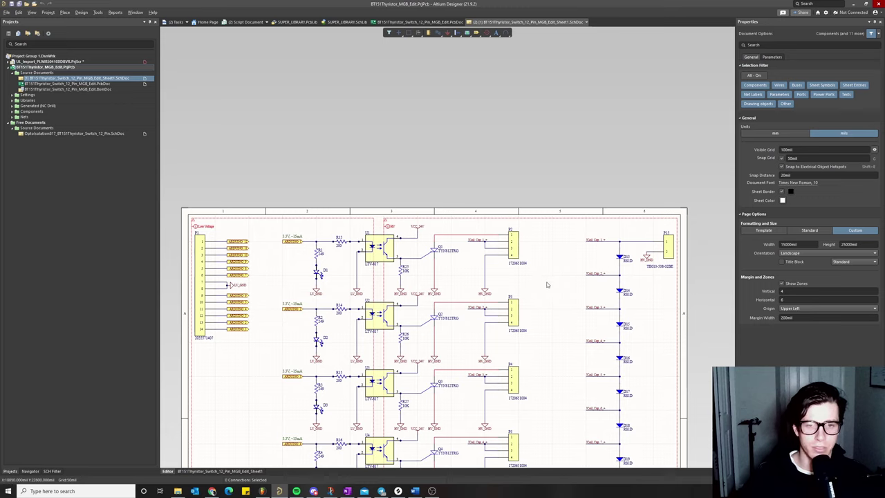
# - Select connector P2 on the schematic and examine the row of coil connectors on the 3D PCB
pyautogui.click(517, 246)
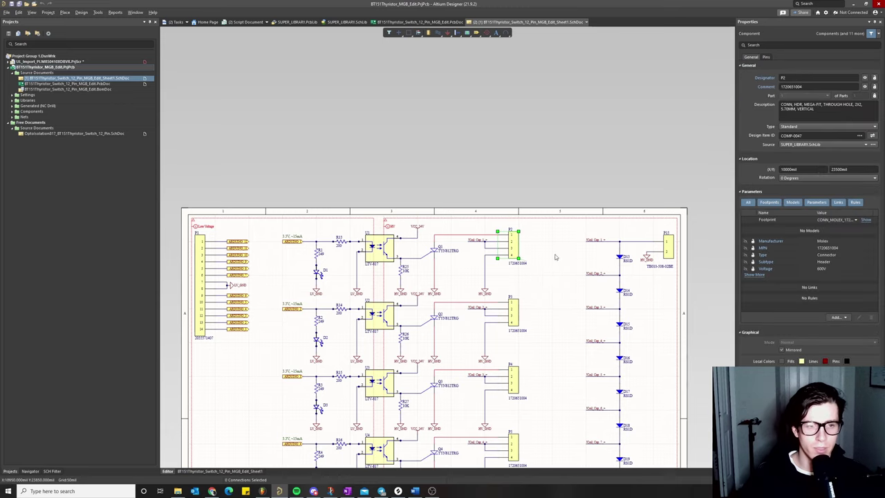
pyautogui.click(62, 84)
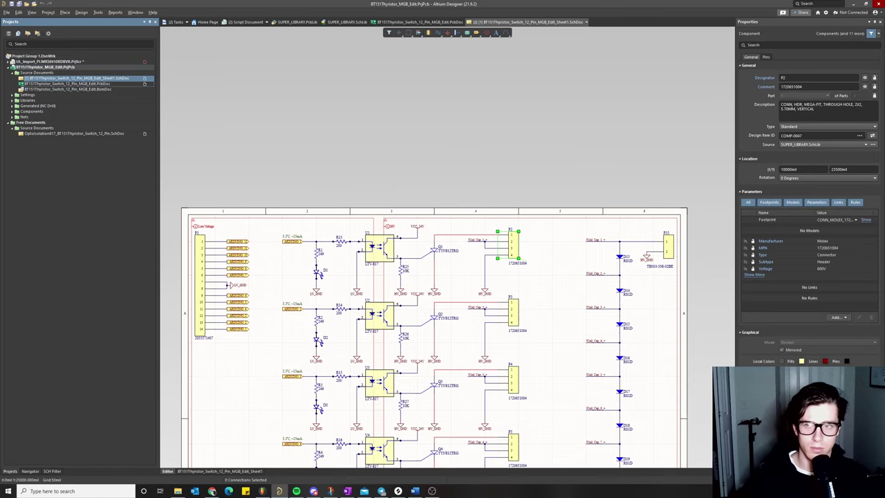
pyautogui.scroll(3, 481, 312)
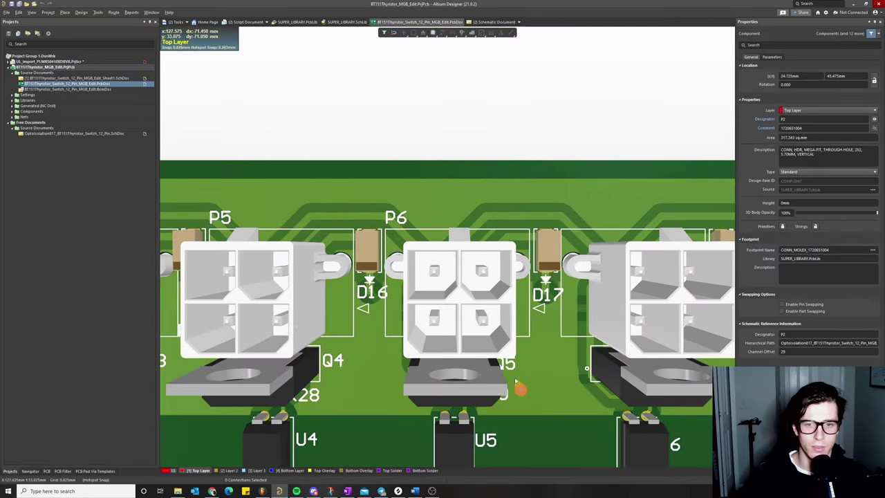
pyautogui.keyDown('ctrl'); pyautogui.scroll(-2, 427, 298); pyautogui.keyUp('ctrl')
pyautogui.hscroll(-3, 426, 299)
pyautogui.keyDown('ctrl'); pyautogui.scroll(-2, 423, 298); pyautogui.keyUp('ctrl')
pyautogui.hscroll(-2, 434, 406)
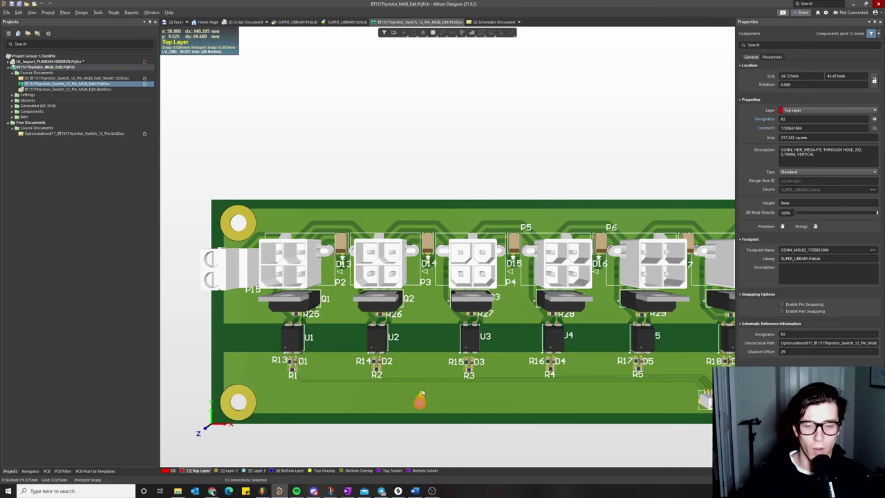
# - Switch the PCB to the 2D layout view and examine the first channels beside connector P15
pyautogui.press('2')
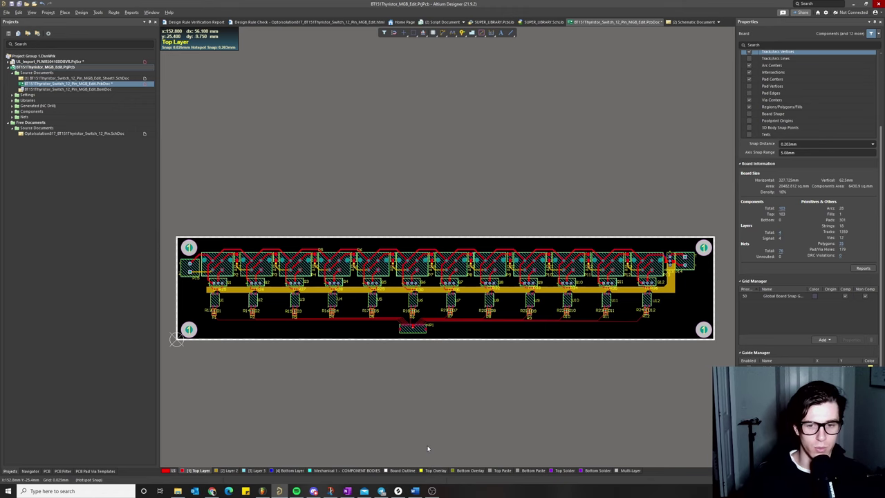
pyautogui.keyDown('ctrl'); pyautogui.scroll(2, 315, 333); pyautogui.keyUp('ctrl')
pyautogui.keyDown('ctrl'); pyautogui.scroll(3, 315, 330); pyautogui.keyUp('ctrl')
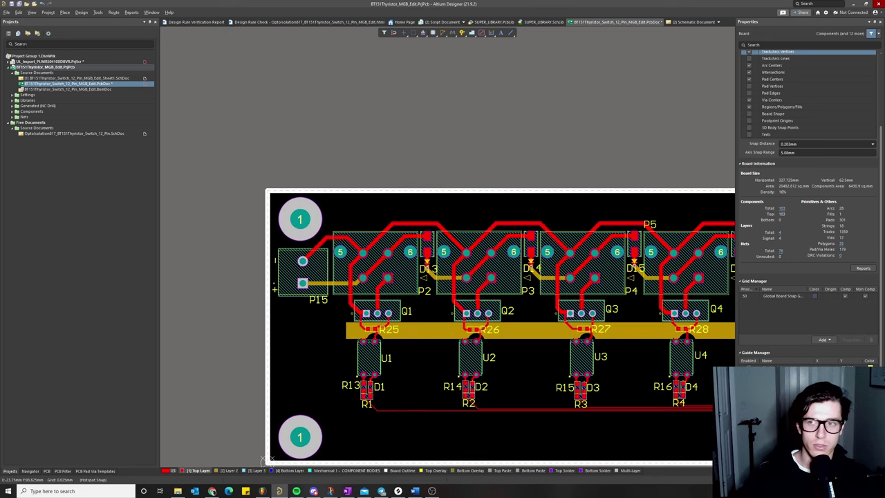
# - Return to the redesigned schematic and examine the first two channels from the optocouplers to connectors P2 and P3
pyautogui.doubleClick(79, 78)
pyautogui.keyDown('ctrl'); pyautogui.scroll(1, 251, 166); pyautogui.keyUp('ctrl')
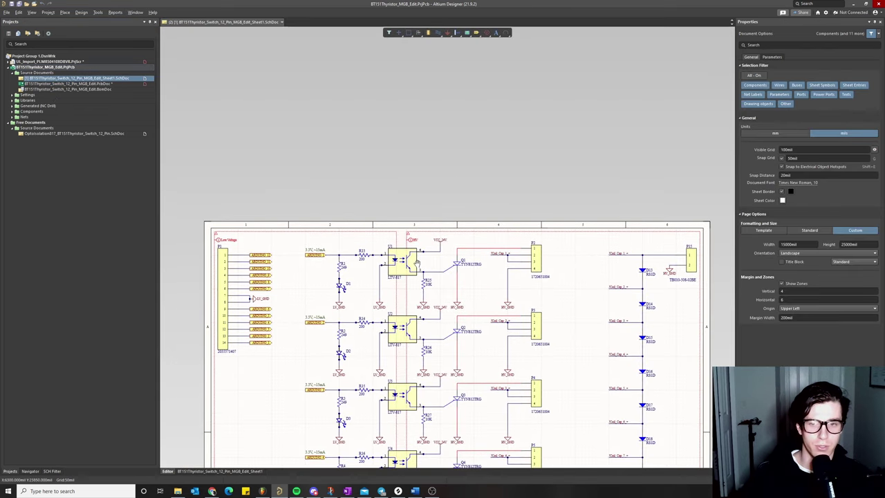
pyautogui.keyDown('ctrl'); pyautogui.scroll(2, 401, 261); pyautogui.keyUp('ctrl')
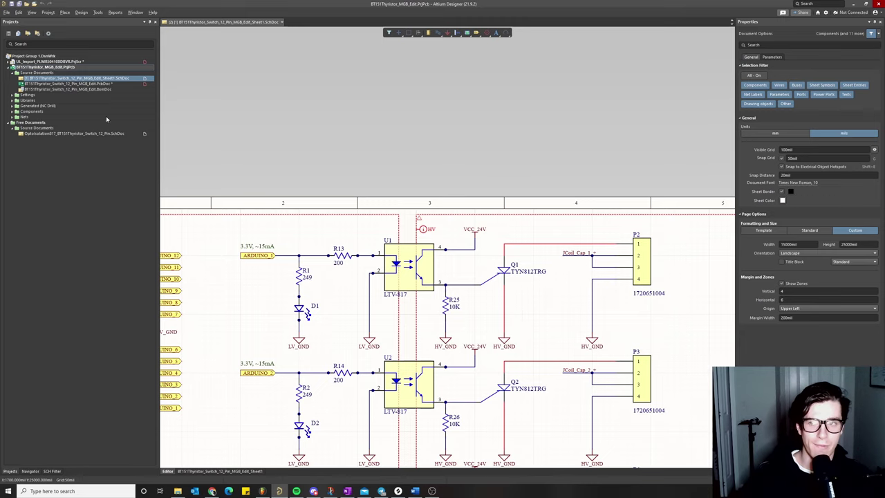
# - Reopen the PCB layout and examine the first channel's routing around P15, P2, Q1, R25 and U1
pyautogui.click(79, 84)
pyautogui.doubleClick(79, 84)
pyautogui.keyDown('ctrl'); pyautogui.scroll(4, 487, 294); pyautogui.keyUp('ctrl')
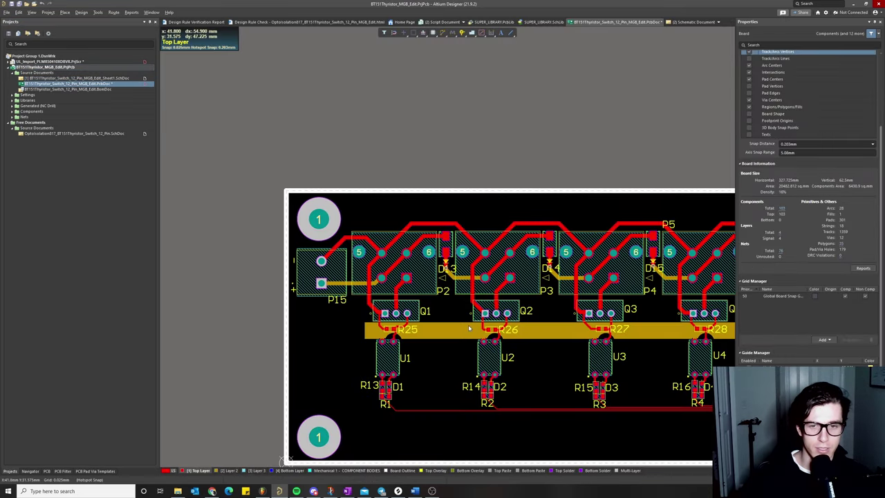
pyautogui.keyDown('ctrl'); pyautogui.scroll(2, 487, 293); pyautogui.keyUp('ctrl')
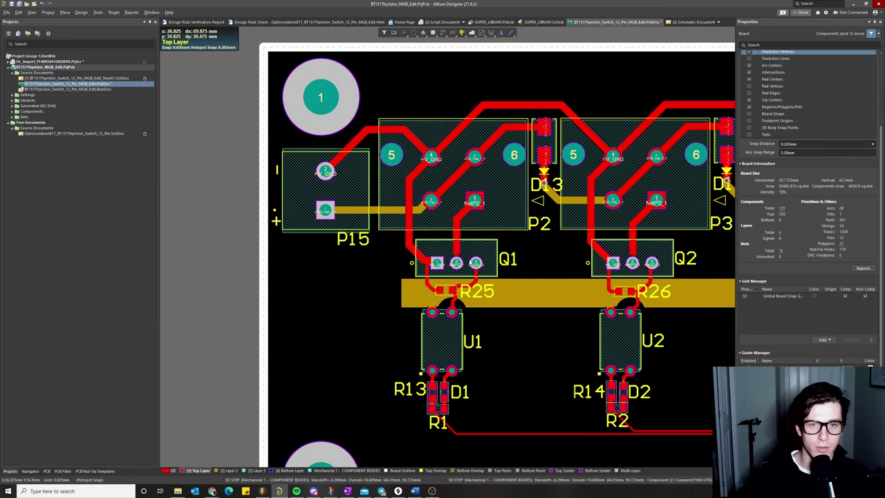
pyautogui.moveTo(446, 158); pyautogui.dragTo(448, 183, button='right')
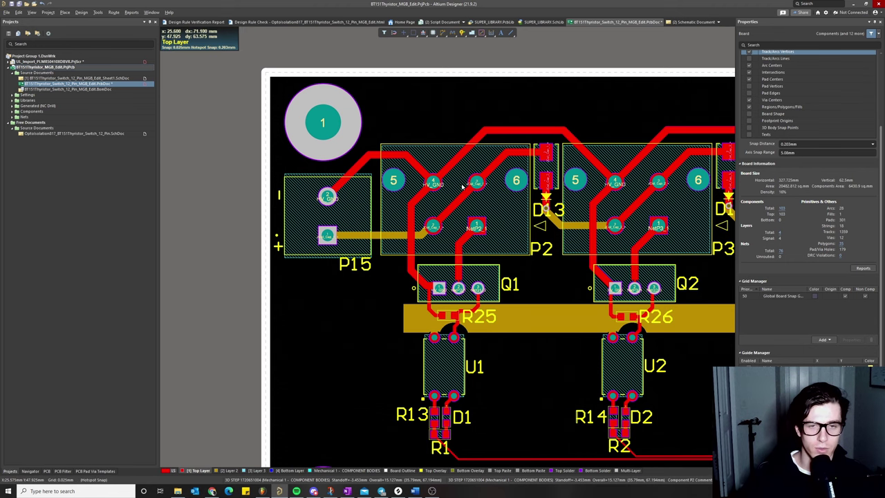
pyautogui.moveTo(473, 305); pyautogui.dragTo(456, 285, button='right')
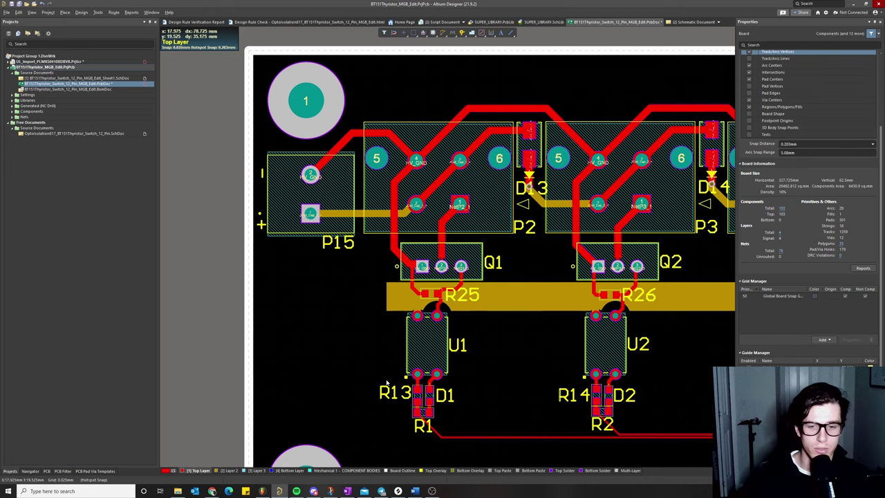
pyautogui.scroll(2, 454, 264)
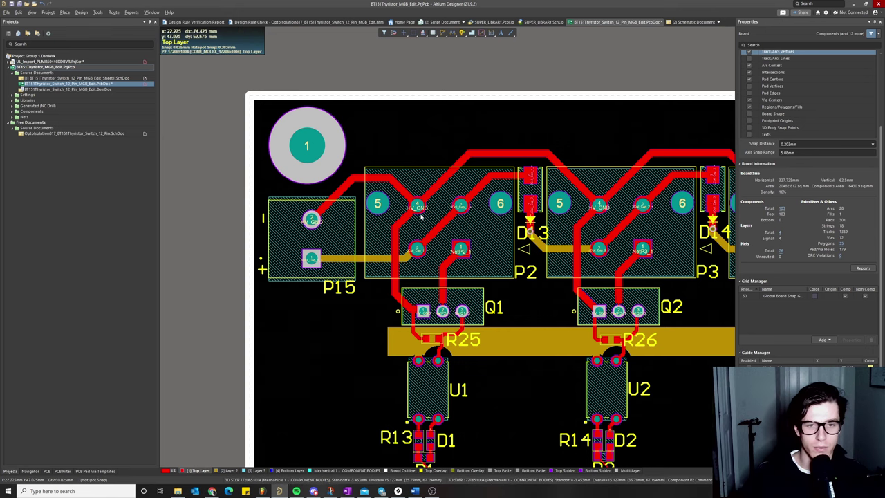
# - Survey the repeated channel routing across the board and open the PCB's layer stackup
pyautogui.keyDown('ctrl'); pyautogui.scroll(-5, 421, 217); pyautogui.keyUp('ctrl')
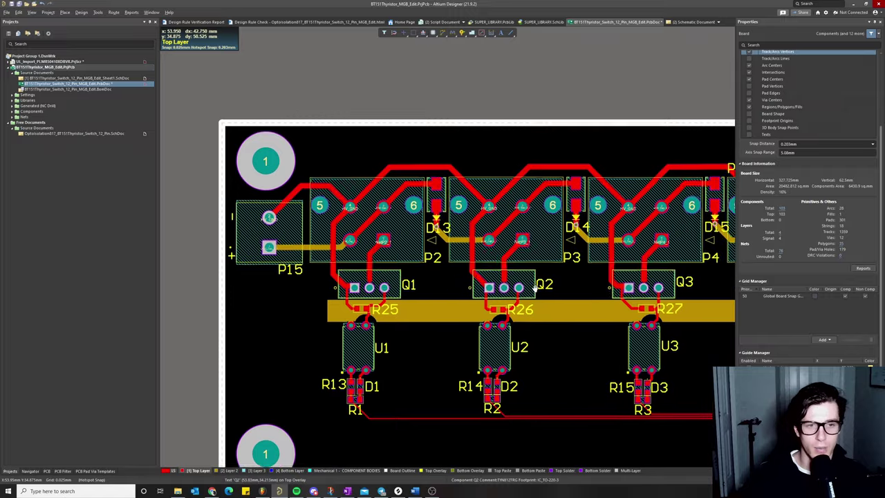
pyautogui.keyDown('ctrl'); pyautogui.scroll(-3, 476, 288); pyautogui.keyUp('ctrl')
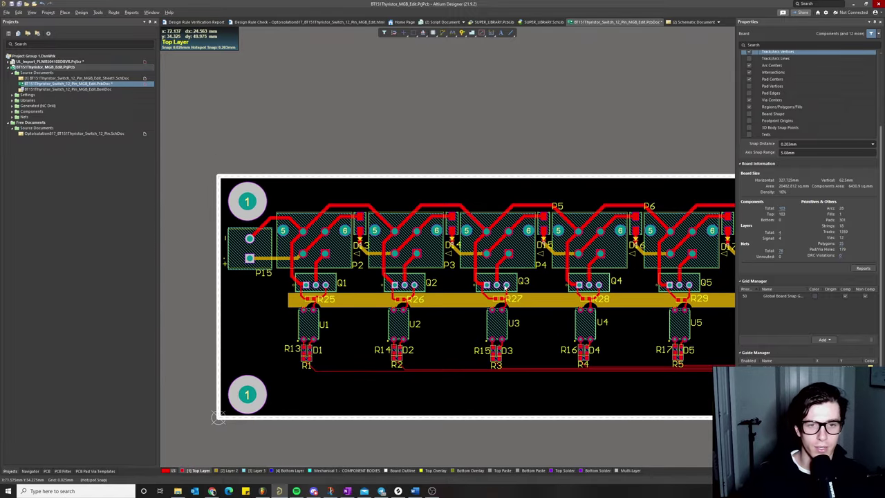
pyautogui.keyDown('ctrl'); pyautogui.scroll(1, 442, 289); pyautogui.keyUp('ctrl')
pyautogui.keyDown('ctrl'); pyautogui.scroll(-2, 443, 289); pyautogui.keyUp('ctrl')
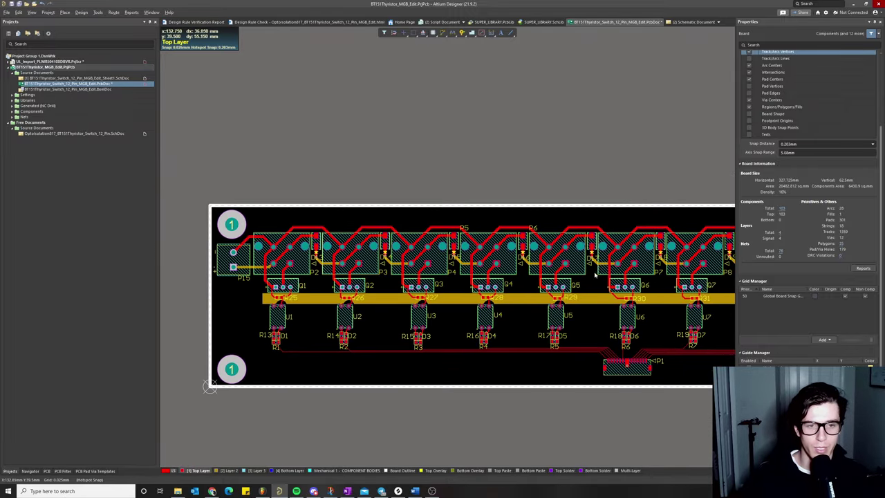
pyautogui.keyDown('ctrl'); pyautogui.scroll(1, 551, 275); pyautogui.keyUp('ctrl')
pyautogui.press('d')
pyautogui.press('k')
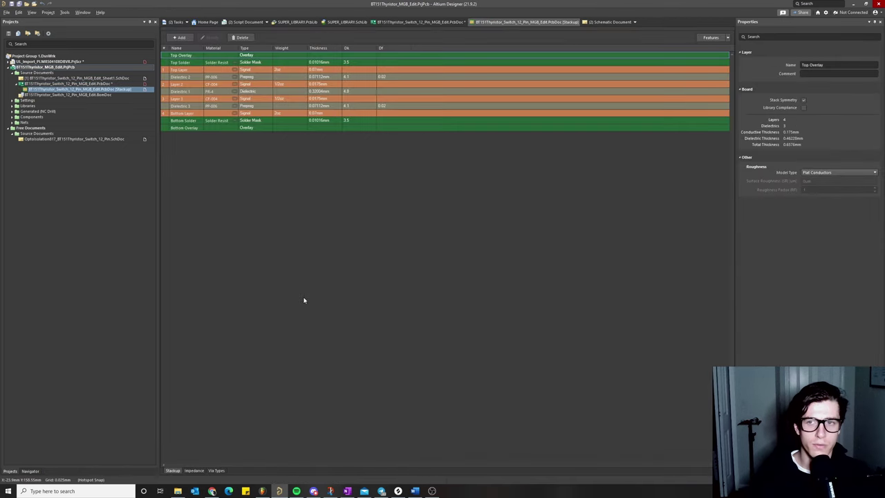
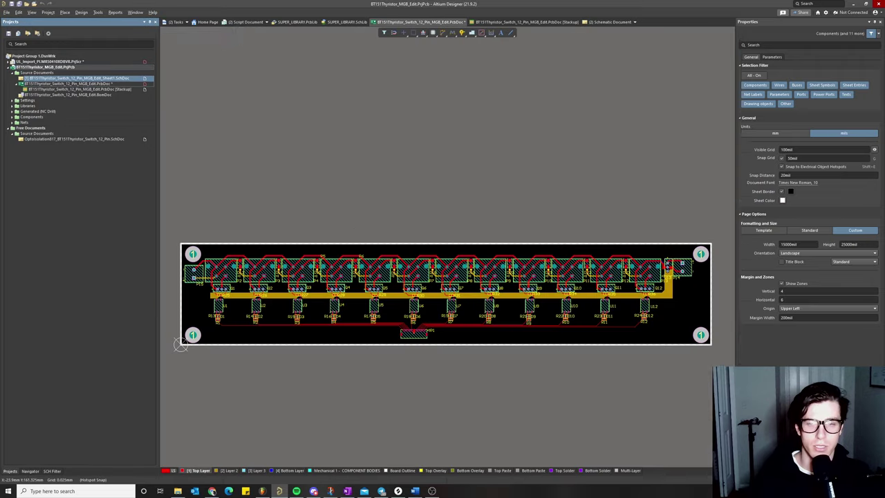
# - Examine the first channel's copper routing between P15, connector P2, diode D13 and thyristor Q1 in the PCB layout
pyautogui.keyDown('ctrl'); pyautogui.scroll(3, 296, 293); pyautogui.keyUp('ctrl')
pyautogui.keyDown('ctrl'); pyautogui.scroll(2, 296, 293); pyautogui.keyUp('ctrl')
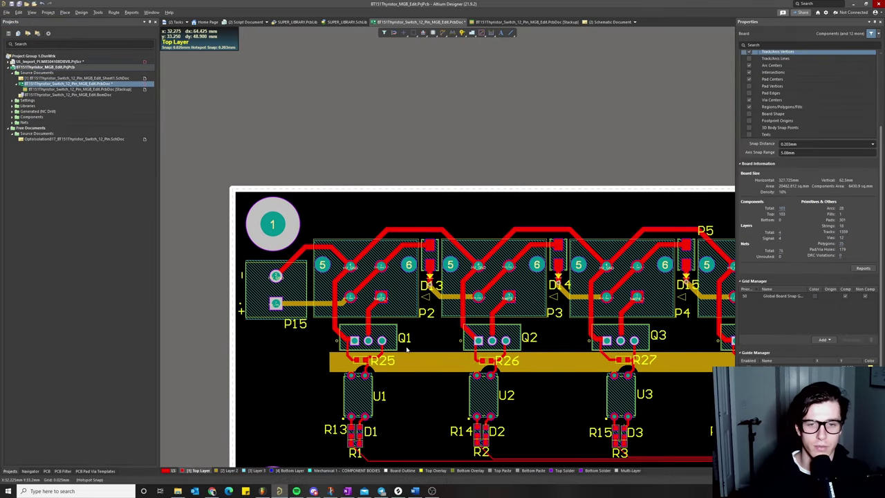
pyautogui.scroll(-1, 407, 349)
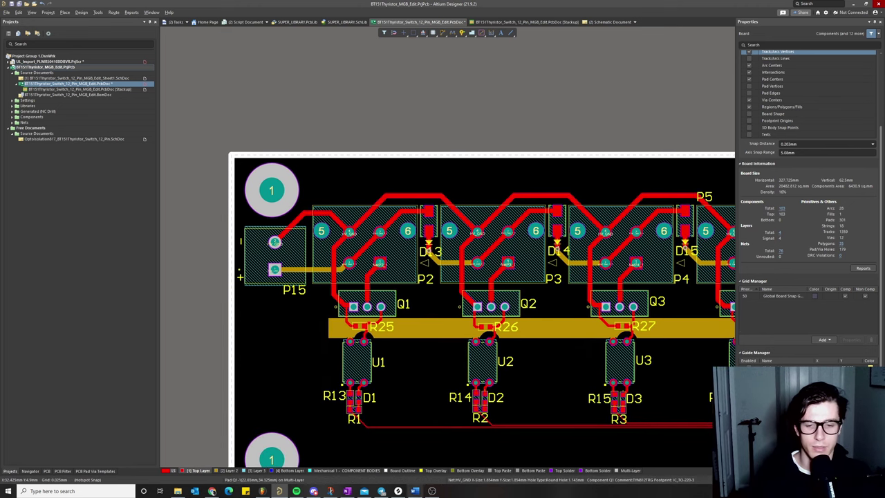
pyautogui.keyDown('ctrl'); pyautogui.scroll(2, 343, 299); pyautogui.keyUp('ctrl')
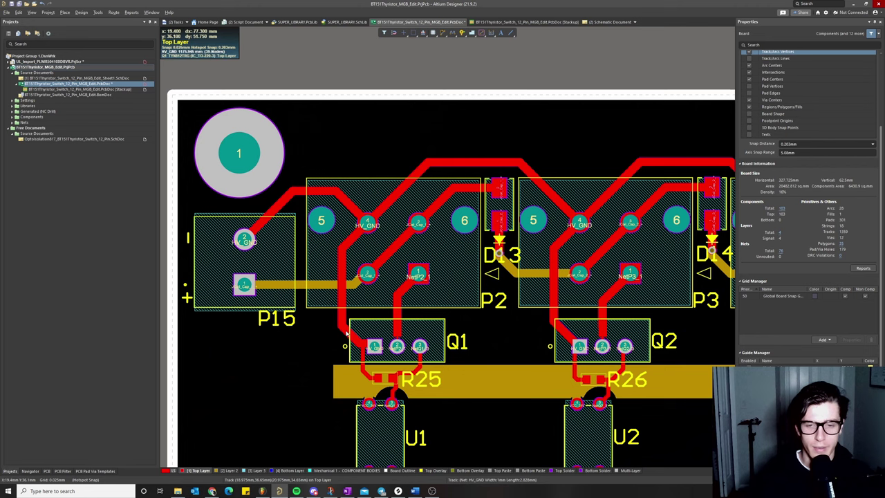
pyautogui.keyDown('ctrl'); pyautogui.scroll(2, 346, 333); pyautogui.keyUp('ctrl')
pyautogui.keyDown('ctrl'); pyautogui.scroll(1, 332, 330); pyautogui.keyUp('ctrl')
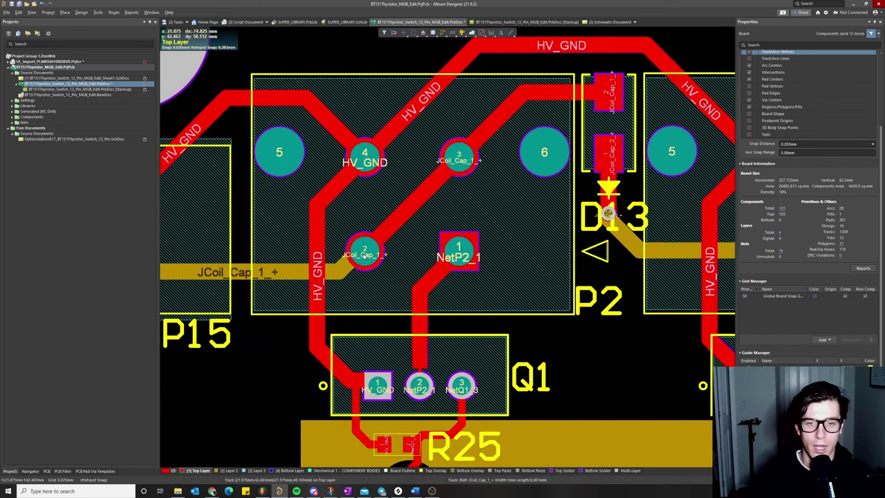
# - Select the wire from Q1 to P2 pin 1 in the schematic and cross-check its trace in the PCB layout
pyautogui.doubleClick(90, 79)
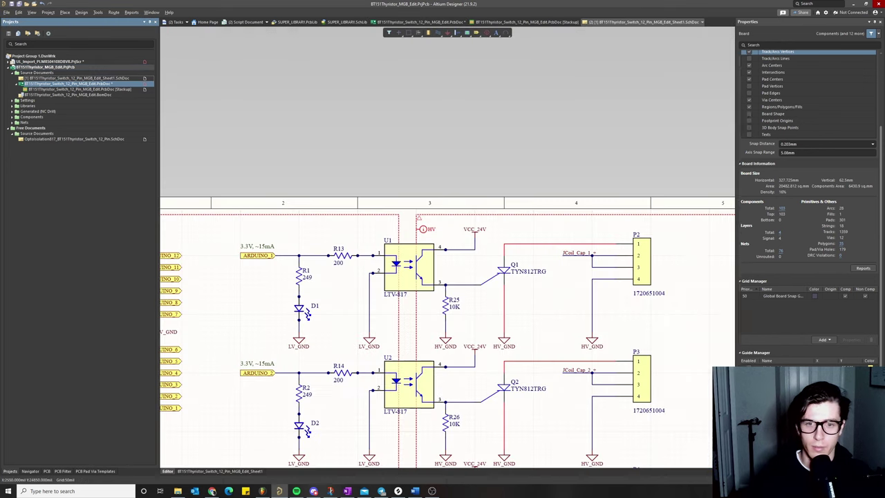
pyautogui.keyDown('ctrl'); pyautogui.scroll(1, 522, 236); pyautogui.keyUp('ctrl')
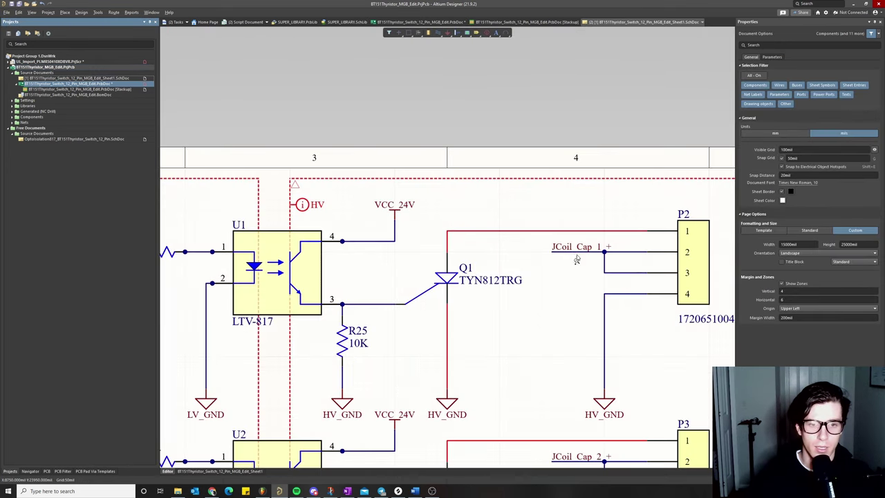
pyautogui.click(524, 231)
pyautogui.doubleClick(66, 85)
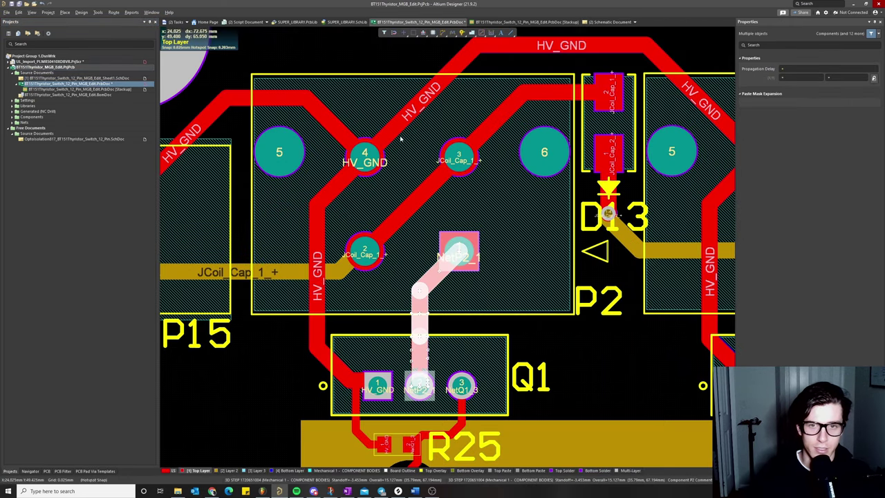
pyautogui.click(266, 375)
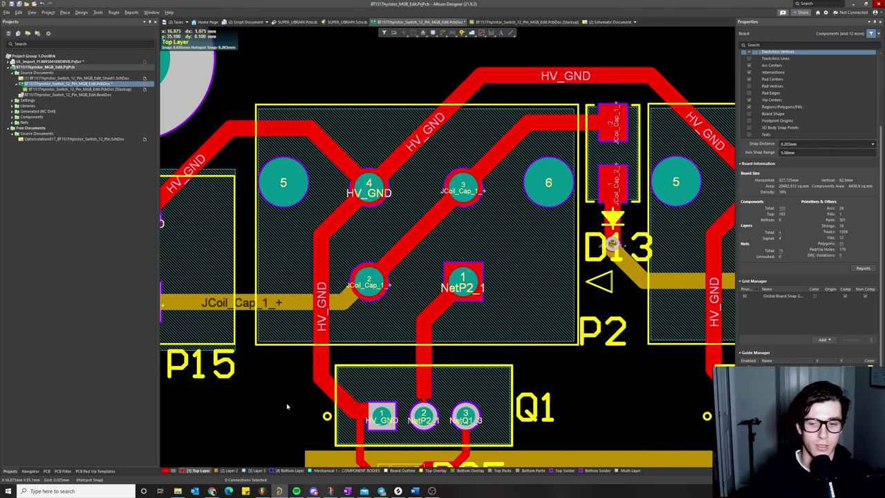
# - Switch to the browser and compare the WolframAlpha average-value and plot queries for 20*e^(-t/(10*200*10^-6)), t from 0 to 0.017
pyautogui.hotkey('alt', 'Tab')
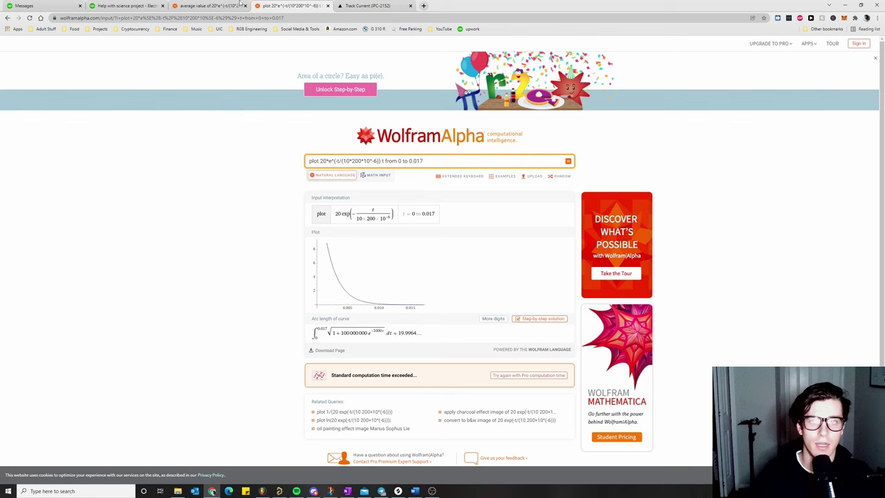
pyautogui.click(199, 6)
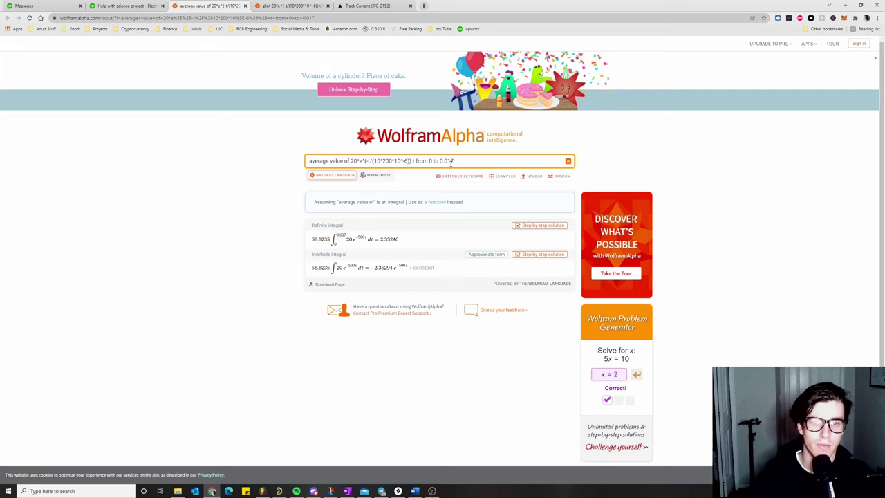
pyautogui.moveTo(456, 162); pyautogui.dragTo(444, 162)
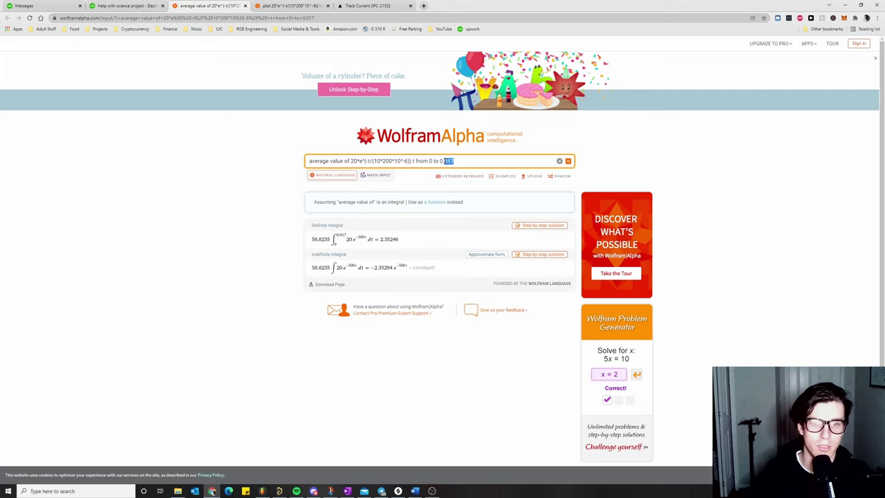
pyautogui.click(752, 227)
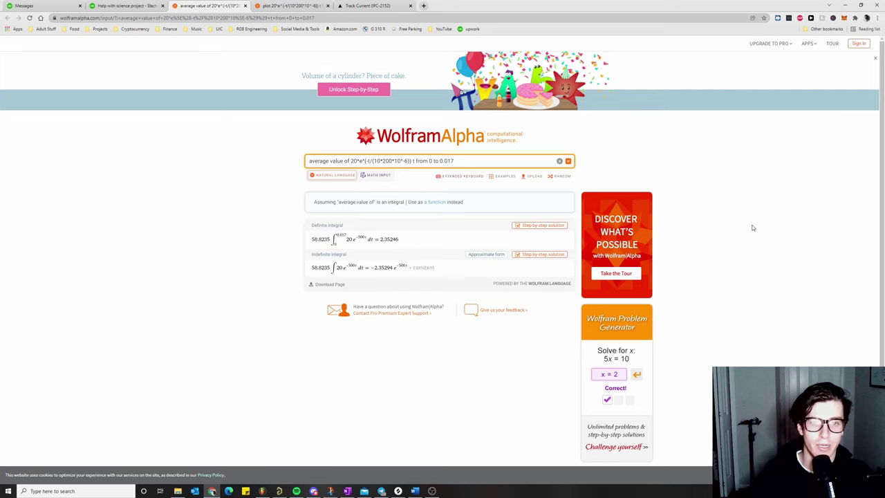
pyautogui.click(291, 6)
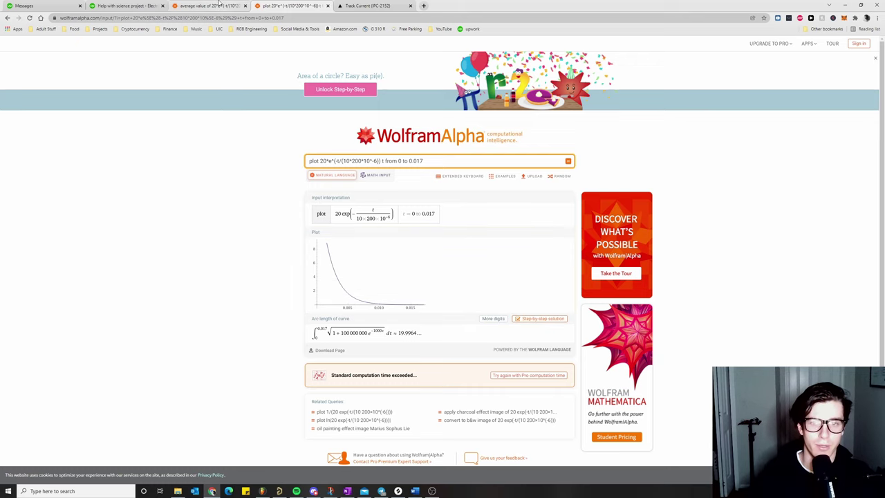
pyautogui.click(220, 5)
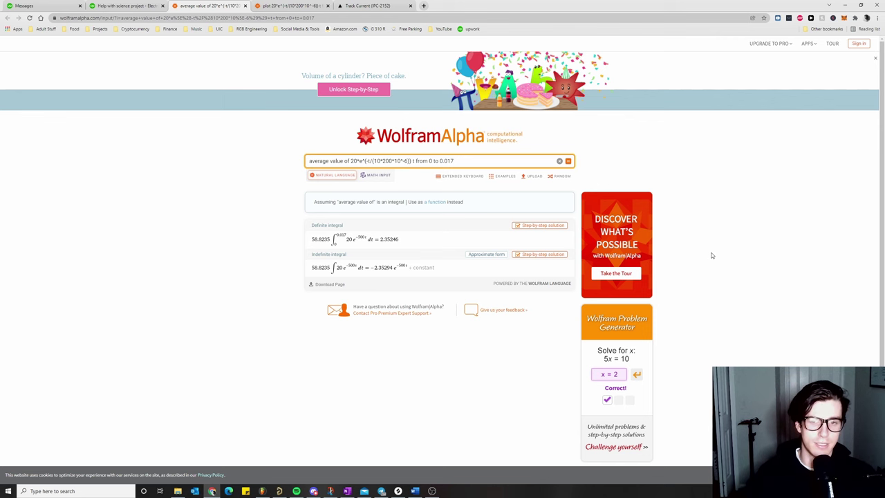
# - Review the Track Current (IPC-2152) calculator, and inspect the vertical HV_GND track beside Q1 in the Altium PCB layout
pyautogui.hotkey('ctrl', 'Tab')
pyautogui.hotkey('ctrl', 'Tab')
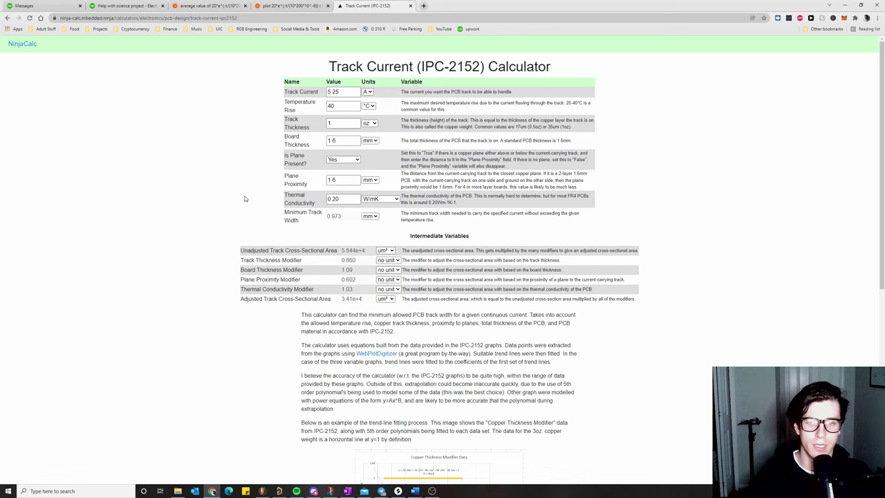
pyautogui.click(279, 491)
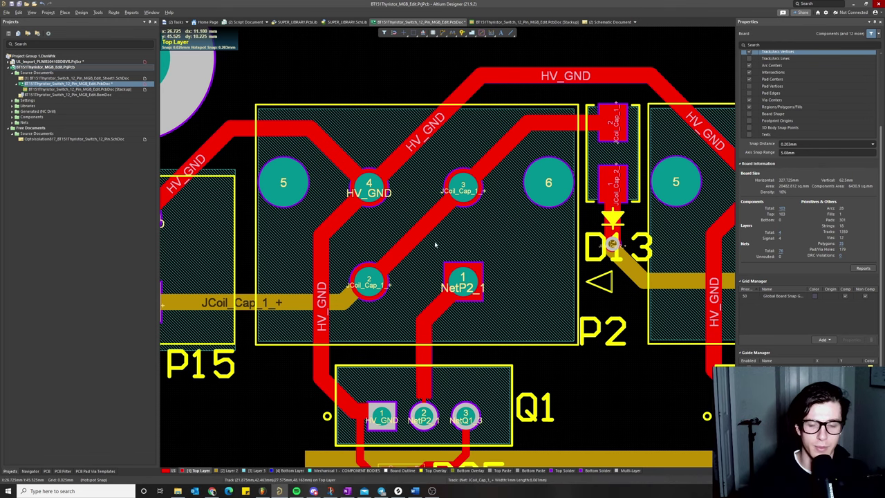
pyautogui.click(308, 369)
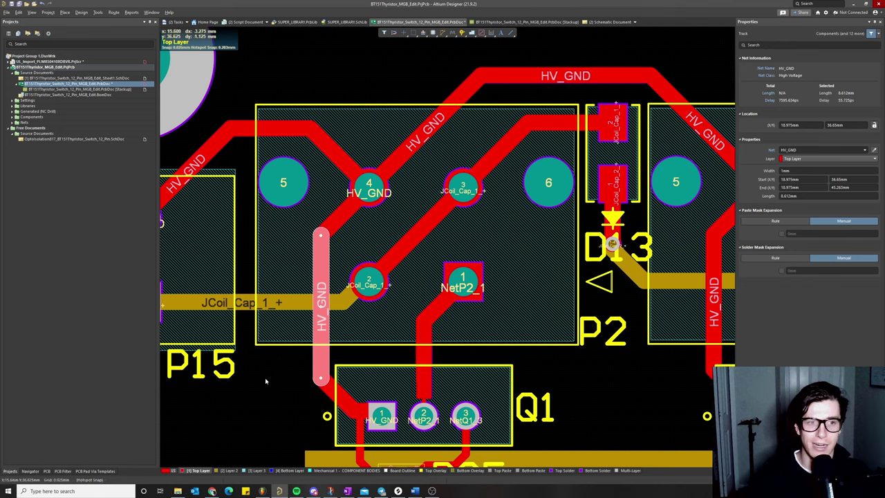
# - Switch back to the browser and compare the IPC-2152 calculator's minimum track width and current inputs with the WolframAlpha average-value calculation
pyautogui.click(212, 490)
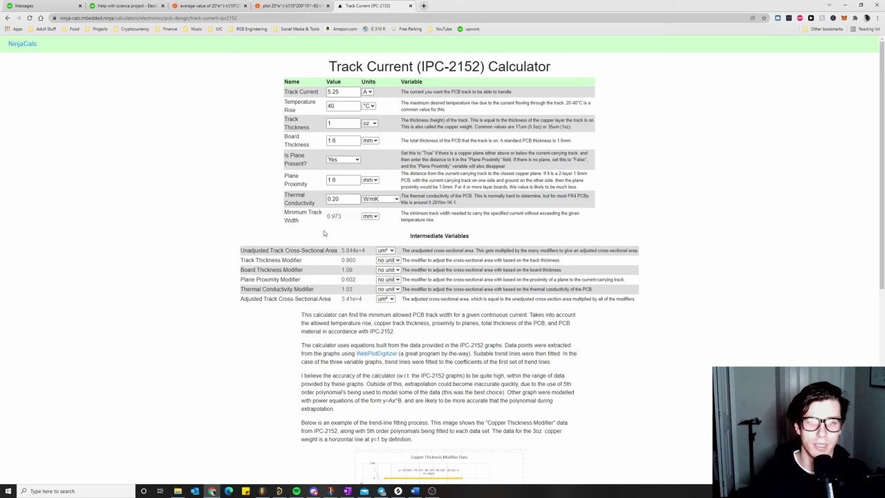
pyautogui.moveTo(349, 220)
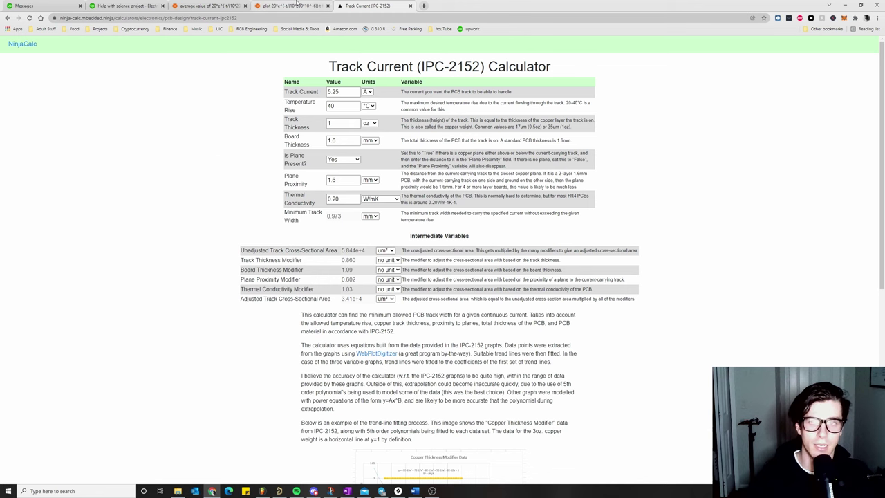
pyautogui.click(207, 6)
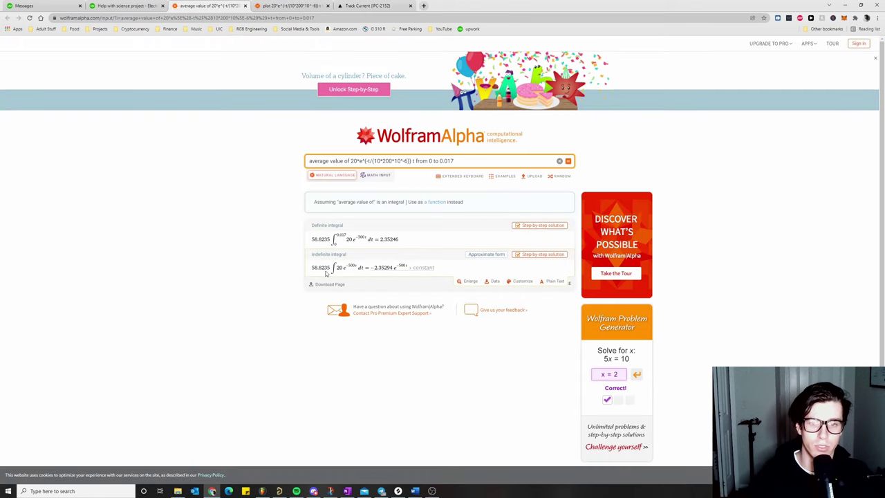
pyautogui.click(372, 5)
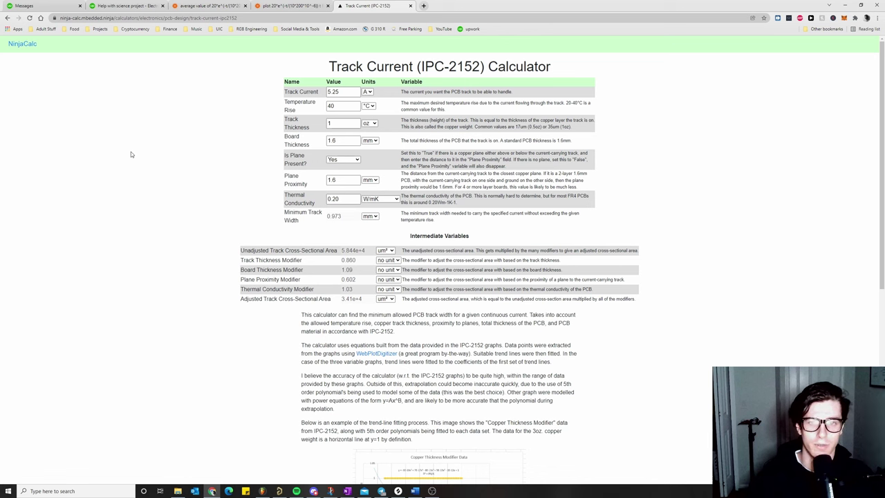
# - Return to the Altium PCB layout and compare the first channel's high-voltage traces on the Bottom Layer and Top Layer
pyautogui.click(279, 491)
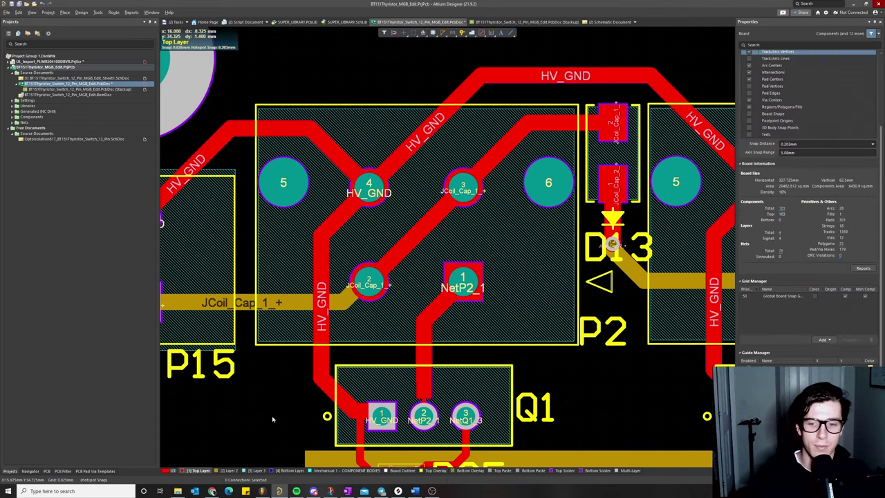
pyautogui.moveTo(286, 389); pyautogui.dragTo(259, 371, button='right')
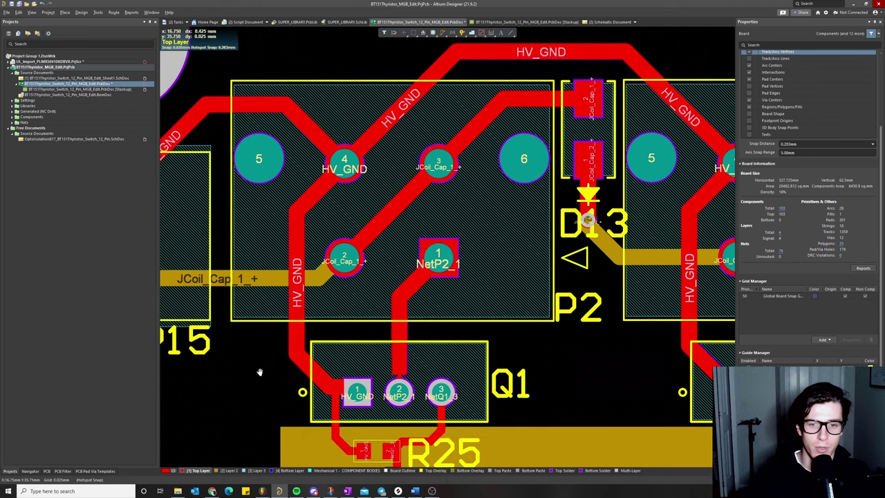
pyautogui.click(282, 470)
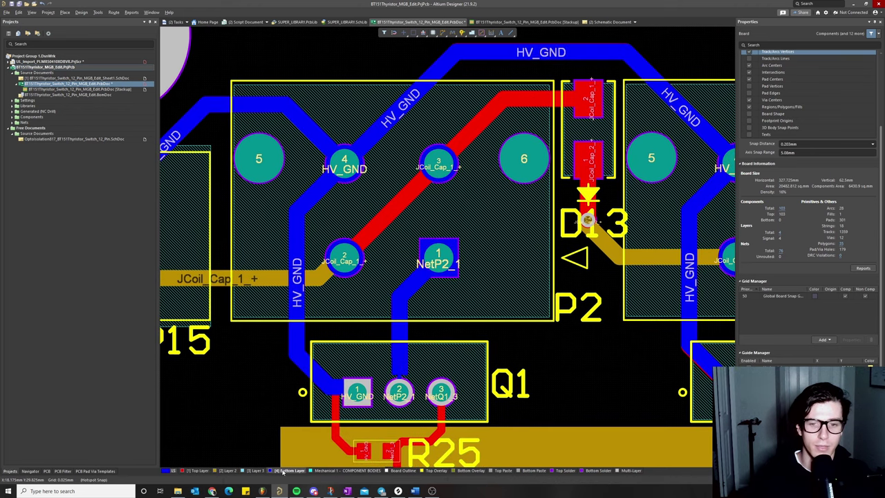
pyautogui.keyDown('ctrl'); pyautogui.scroll(2, 507, 86); pyautogui.keyUp('ctrl')
pyautogui.keyDown('ctrl'); pyautogui.scroll(-3, 508, 87); pyautogui.keyUp('ctrl')
pyautogui.keyDown('ctrl'); pyautogui.scroll(2, 508, 87); pyautogui.keyUp('ctrl')
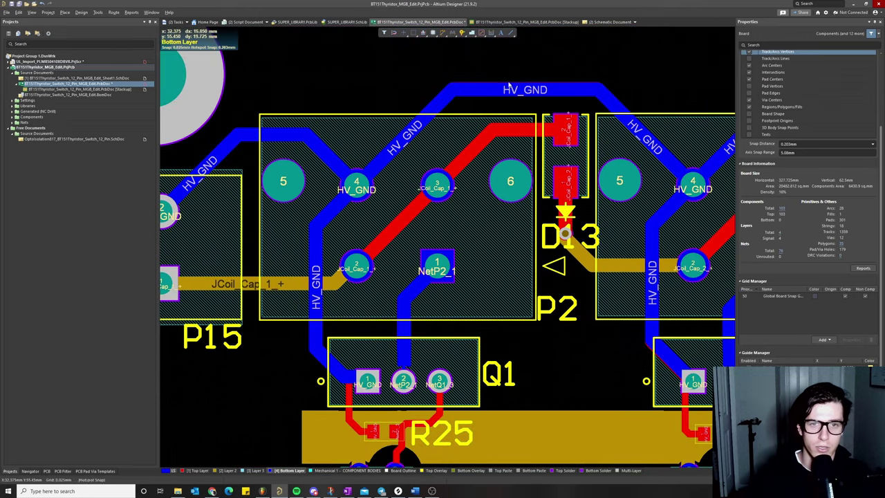
pyautogui.keyDown('ctrl'); pyautogui.scroll(3, 391, 371); pyautogui.keyUp('ctrl')
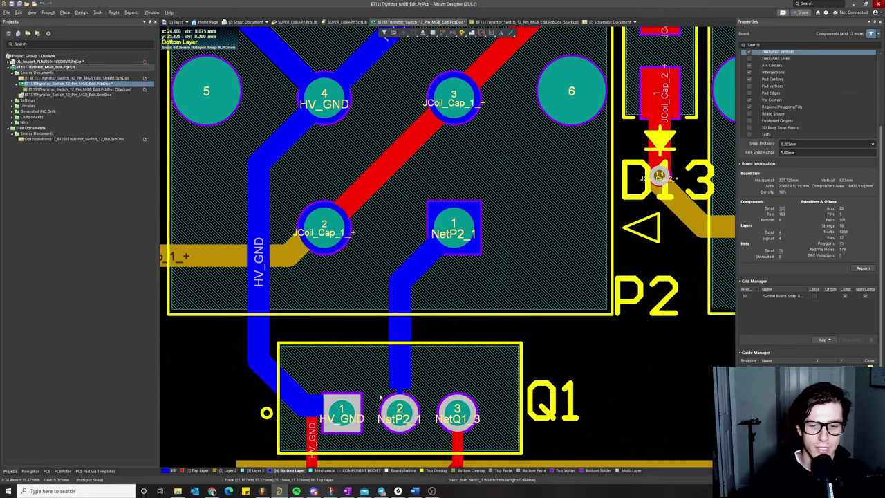
pyautogui.press('KP_Multiply')
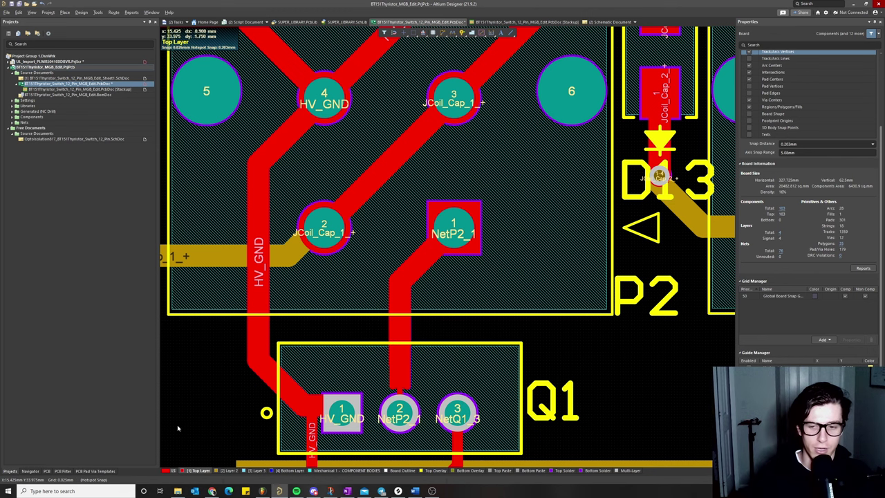
# - Recheck the IPC-2152 calculator in the browser, and examine the PCB traces linking P15, P2, D13 and Q1 to the second channel
pyautogui.click(212, 491)
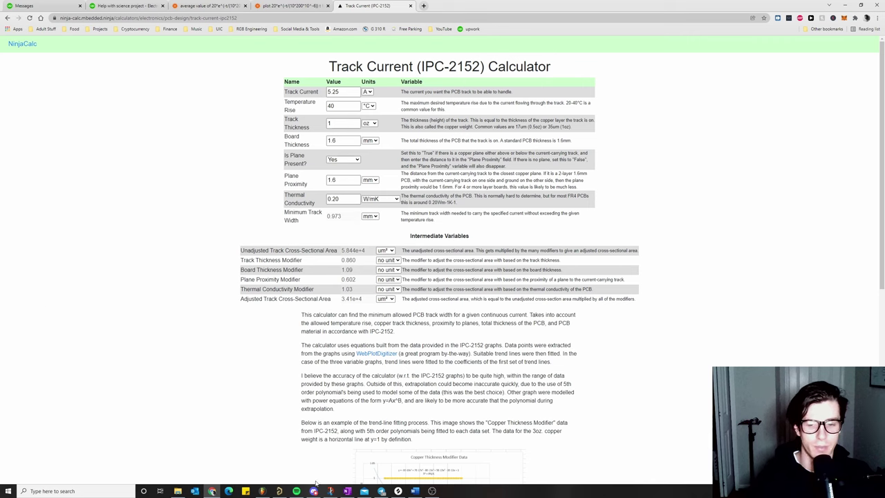
pyautogui.click(278, 491)
pyautogui.moveTo(249, 386); pyautogui.dragTo(402, 385, button='right')
pyautogui.keyDown('ctrl'); pyautogui.scroll(-2, 363, 348); pyautogui.keyUp('ctrl')
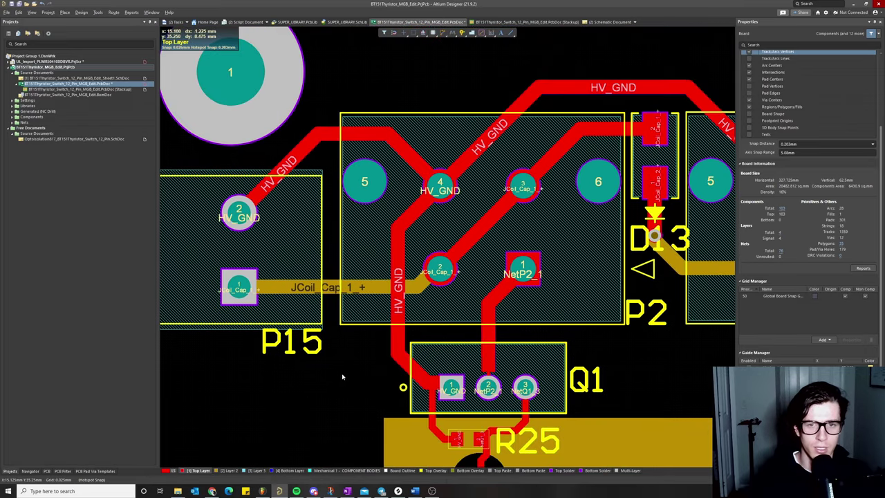
pyautogui.moveTo(341, 375); pyautogui.dragTo(319, 375, button='right')
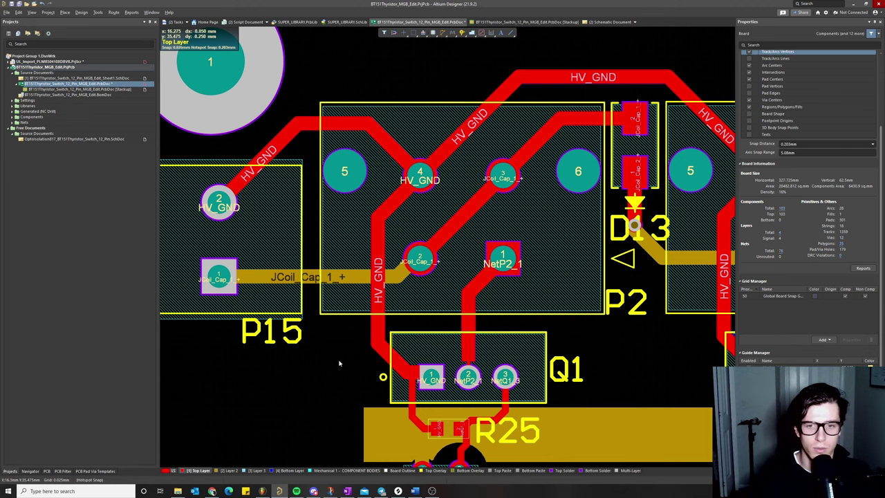
pyautogui.moveTo(334, 357); pyautogui.dragTo(359, 375, button='right')
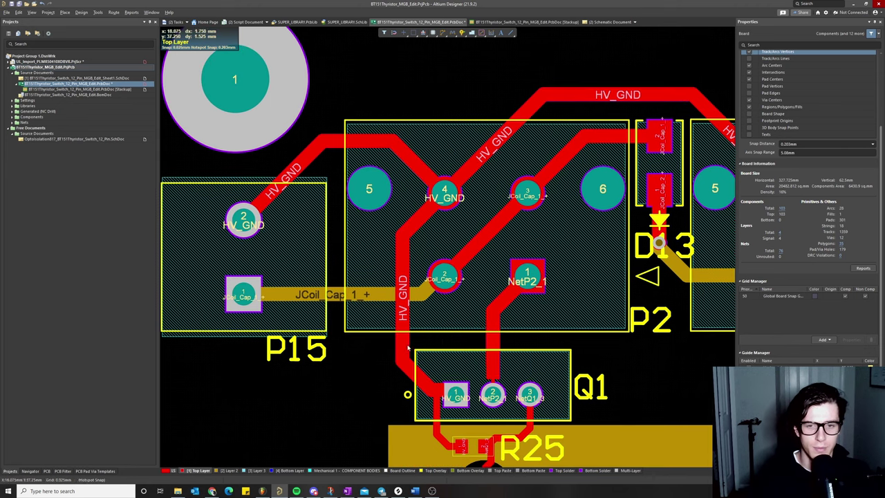
pyautogui.moveTo(546, 230); pyautogui.dragTo(472, 250, button='right')
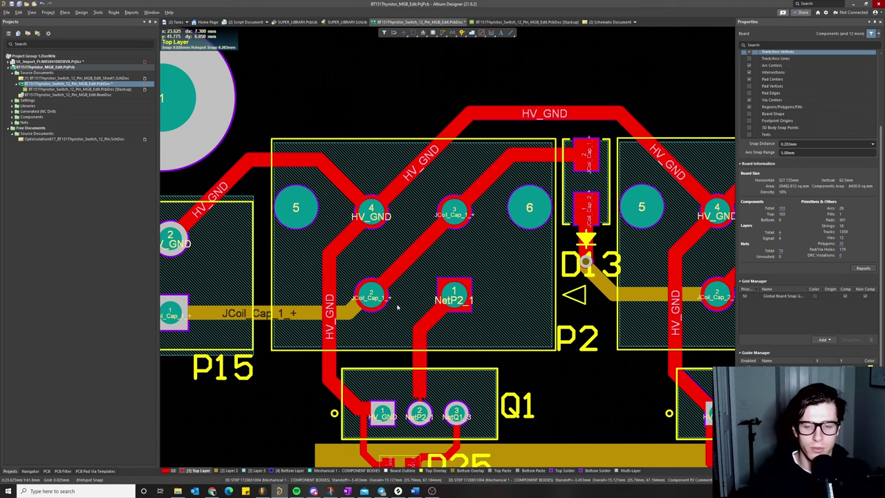
pyautogui.keyDown('ctrl'); pyautogui.scroll(-3, 397, 307); pyautogui.keyUp('ctrl')
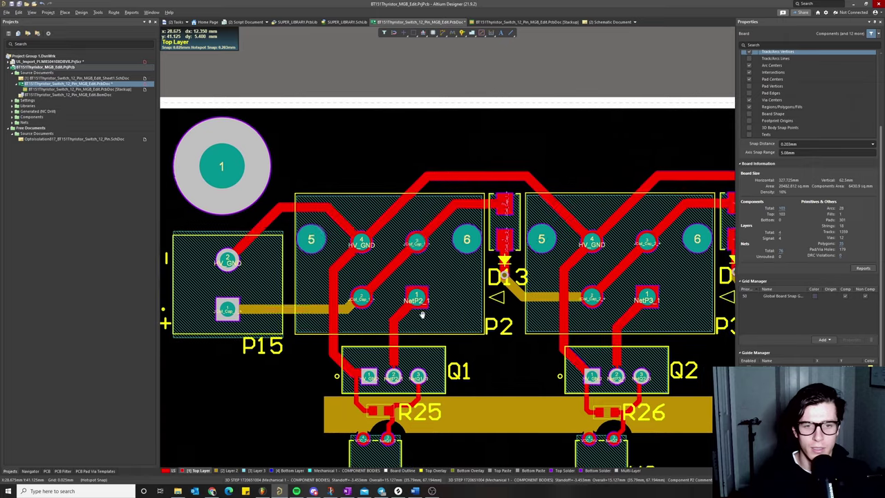
pyautogui.moveTo(421, 314); pyautogui.dragTo(461, 323, button='right')
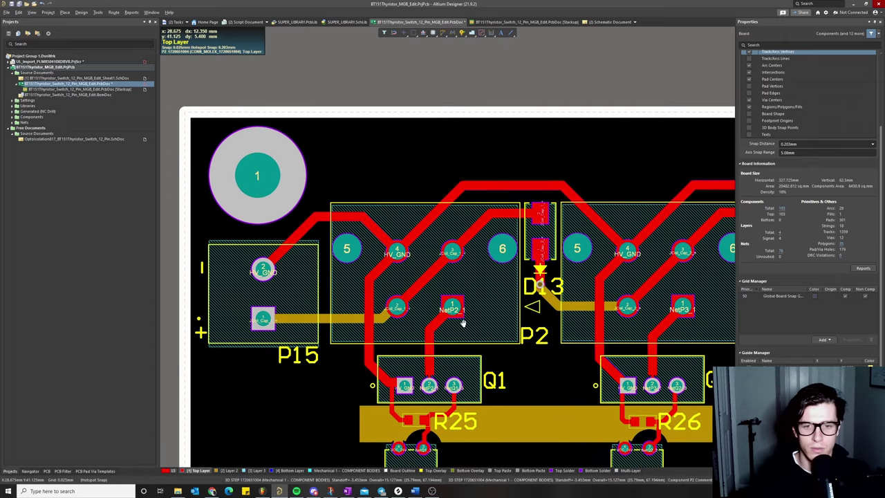
pyautogui.scroll(-2, 506, 298)
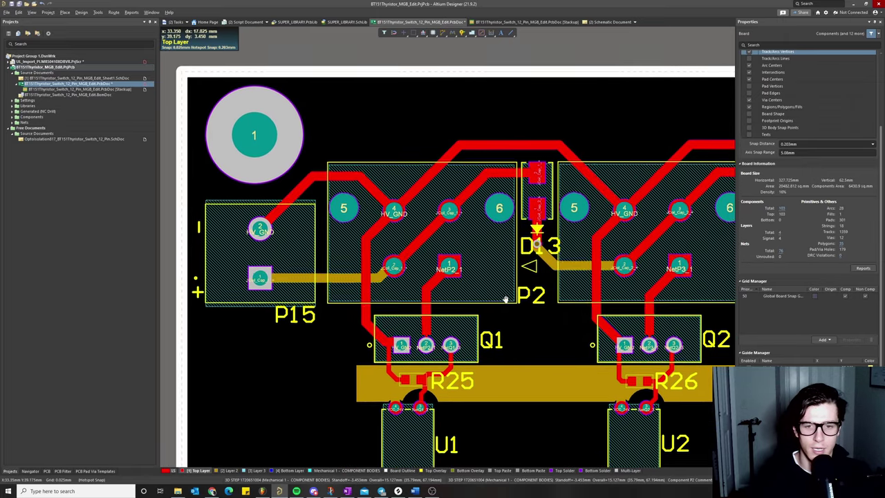
# - Inspect the repeated high-voltage channel routing on the Top Layer from Q1 through Q6
pyautogui.keyDown('ctrl'); pyautogui.scroll(-2, 505, 298); pyautogui.keyUp('ctrl')
pyautogui.keyDown('ctrl'); pyautogui.scroll(1, 487, 278); pyautogui.keyUp('ctrl')
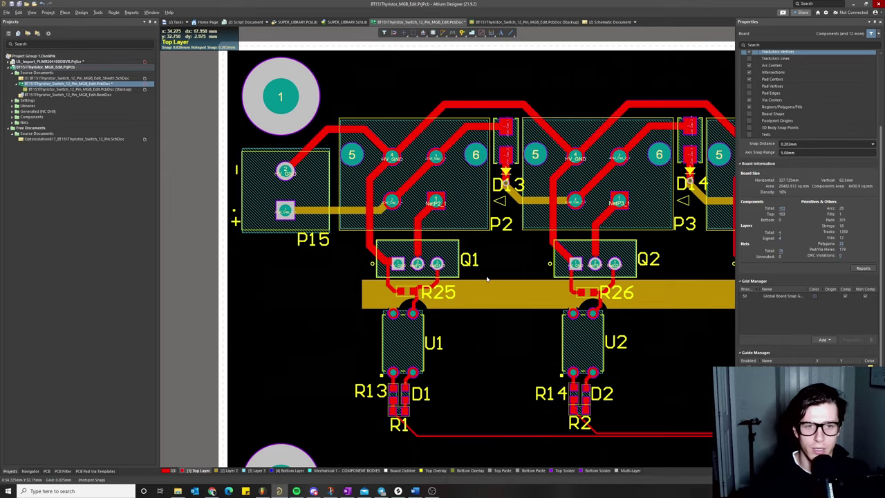
pyautogui.keyDown('shift'); pyautogui.hscroll(6, 487, 278); pyautogui.keyUp('shift')
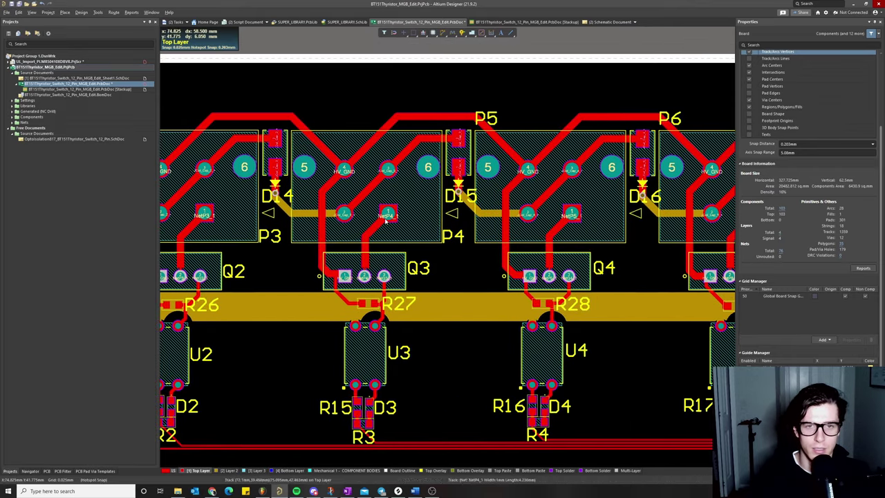
pyautogui.keyDown('shift'); pyautogui.hscroll(-3, 386, 219); pyautogui.keyUp('shift')
pyautogui.keyDown('ctrl'); pyautogui.scroll(-2, 425, 250); pyautogui.keyUp('ctrl')
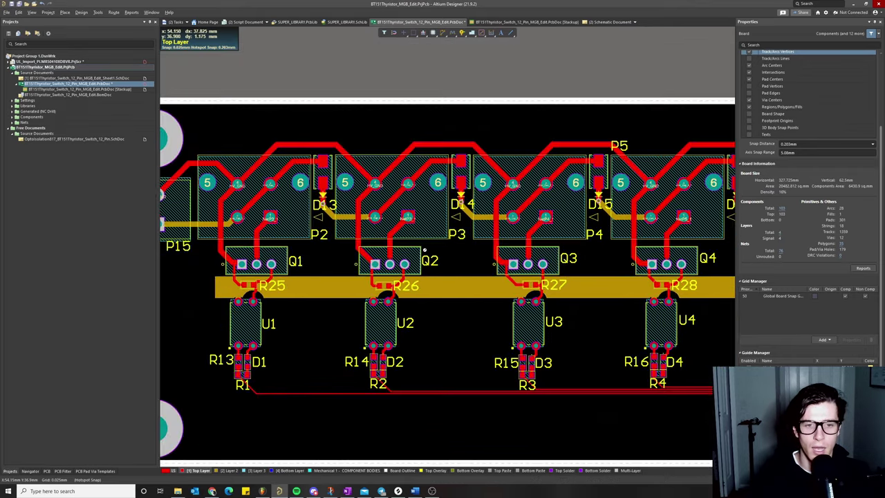
pyautogui.keyDown('shift'); pyautogui.hscroll(4, 425, 250); pyautogui.keyUp('shift')
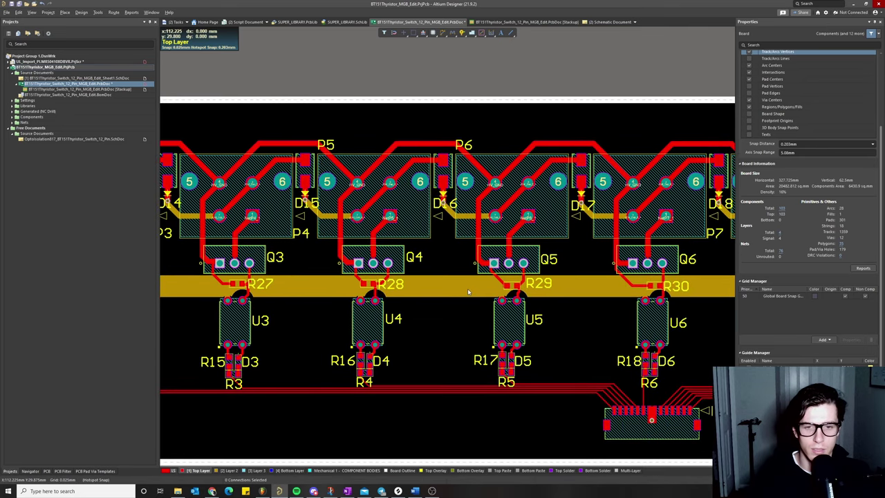
# - Select the VCC_24V polygon on Layer 2 and trace it from U13 beside P14 back along all channels to Q1
pyautogui.press('KP_Multiply')
pyautogui.click(639, 287)
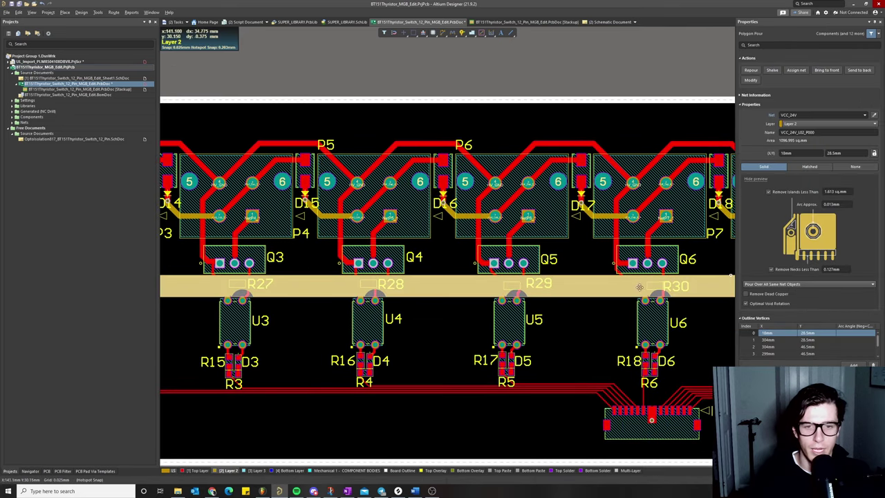
pyautogui.keyDown('shift'); pyautogui.hscroll(14, 640, 287); pyautogui.keyUp('shift')
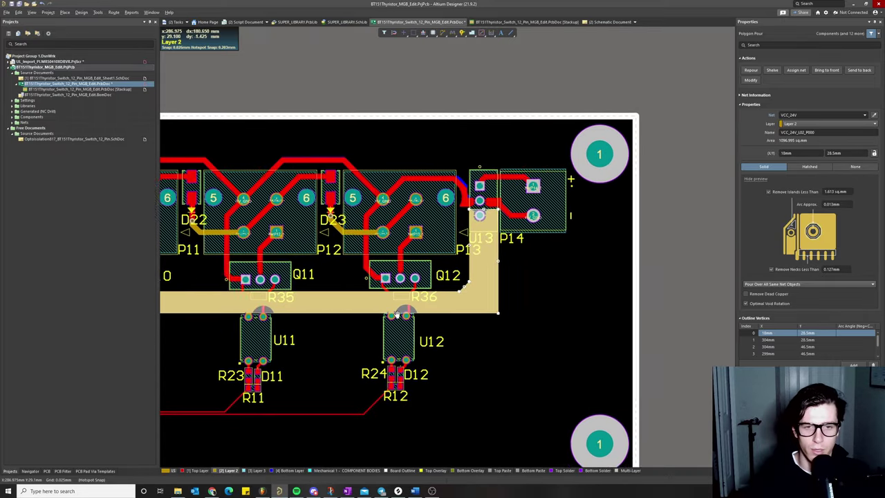
pyautogui.keyDown('ctrl'); pyautogui.scroll(2, 480, 291); pyautogui.keyUp('ctrl')
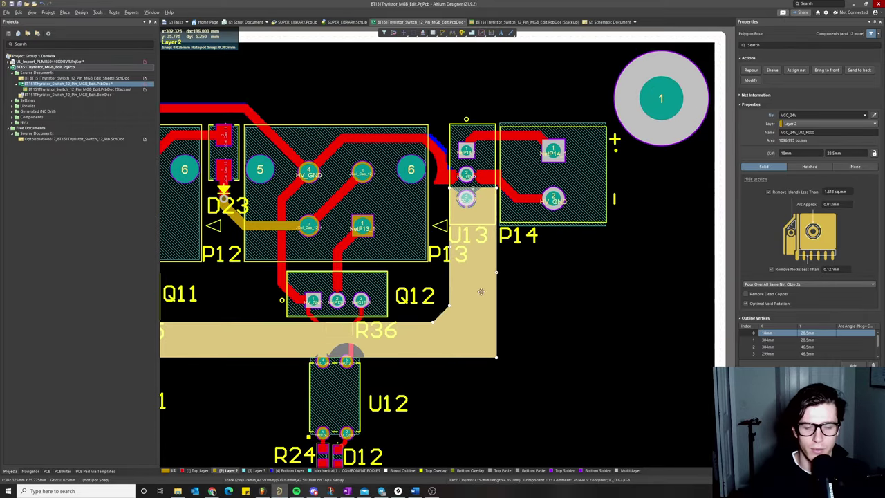
pyautogui.keyDown('shift'); pyautogui.hscroll(-8, 481, 291); pyautogui.keyUp('shift')
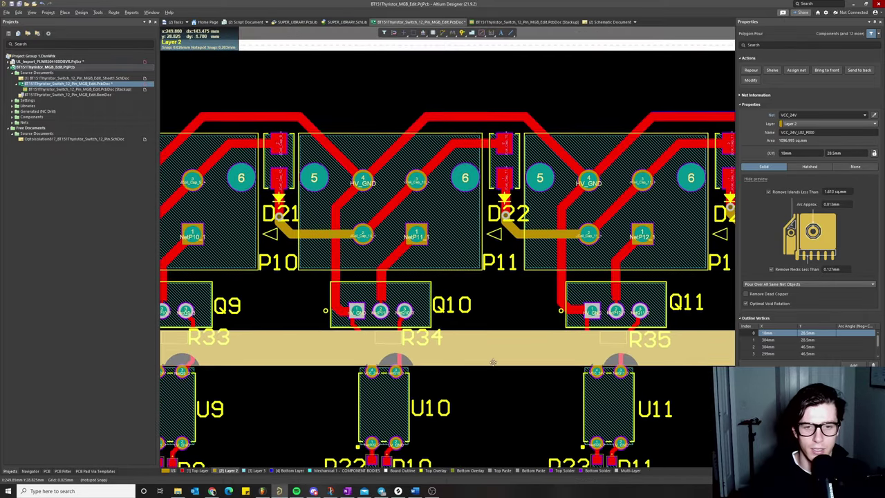
pyautogui.keyDown('shift'); pyautogui.hscroll(-4, 352, 360); pyautogui.keyUp('shift')
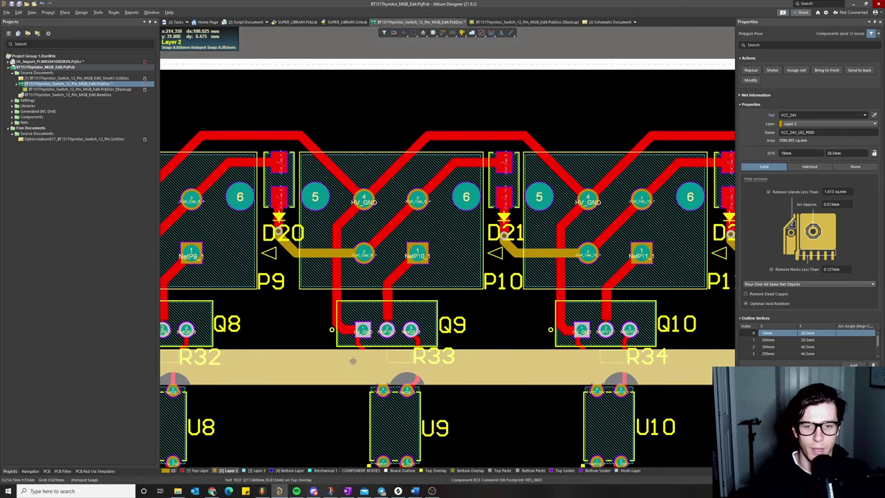
pyautogui.keyDown('shift'); pyautogui.hscroll(-10, 352, 360); pyautogui.keyUp('shift')
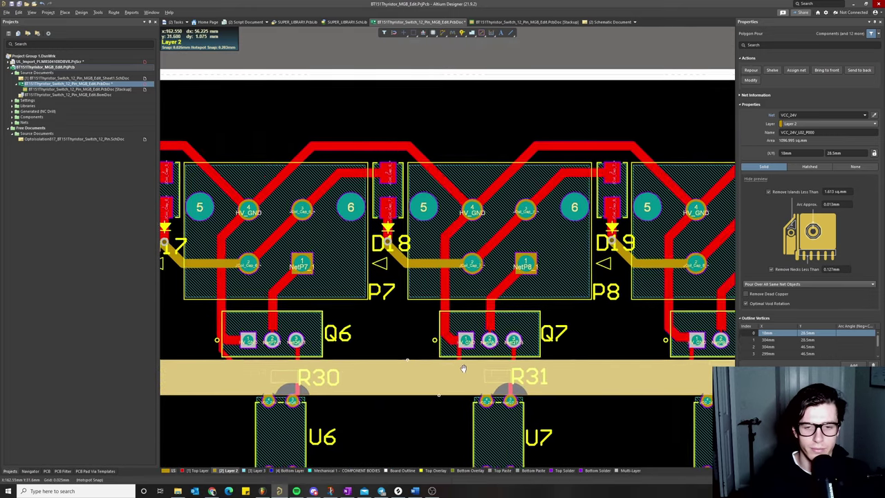
pyautogui.keyDown('shift'); pyautogui.hscroll(-9, 463, 368); pyautogui.keyUp('shift')
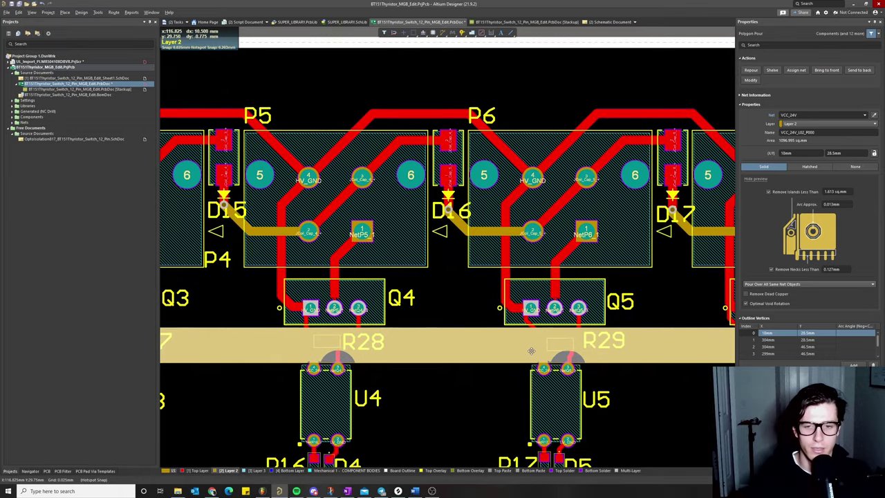
pyautogui.keyDown('shift'); pyautogui.hscroll(-8, 462, 372); pyautogui.keyUp('shift')
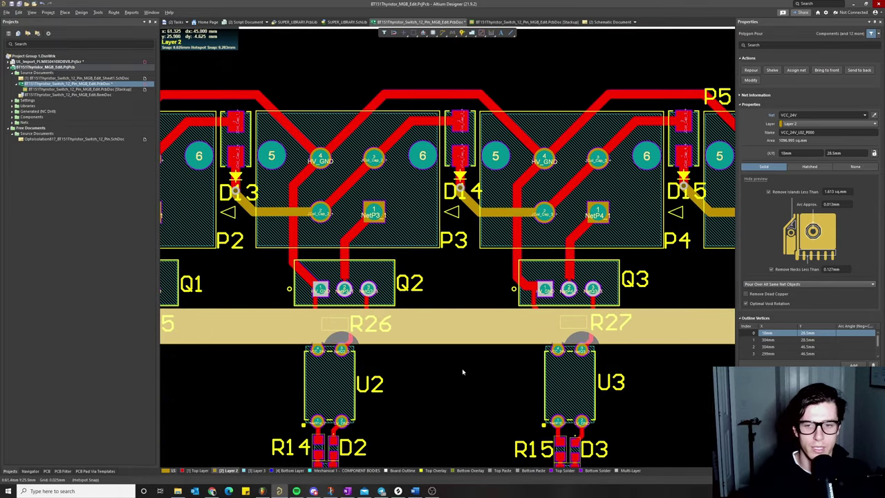
pyautogui.keyDown('shift'); pyautogui.hscroll(-4, 268, 371); pyautogui.keyUp('shift')
pyautogui.click(267, 366)
# - Follow the low-voltage routing to connector P1 and check the properties of the diagonal NetP1_10 track
pyautogui.moveTo(267, 365); pyautogui.dragTo(251, 286, button='right')
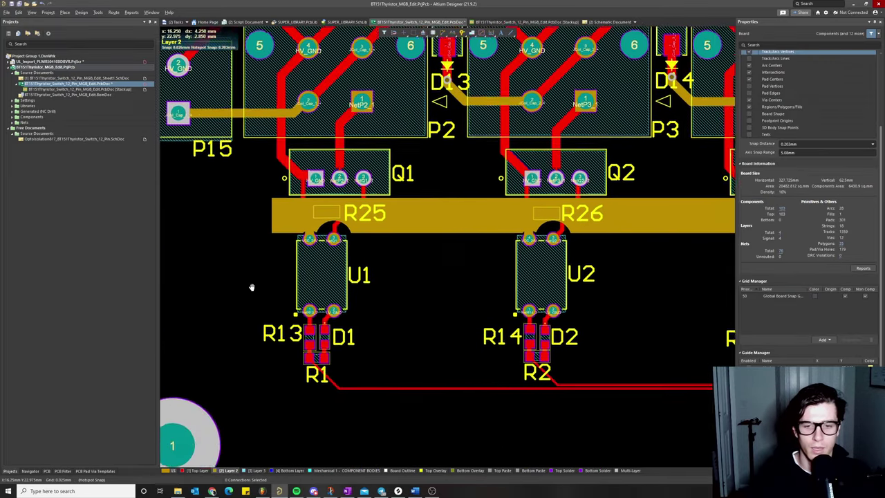
pyautogui.keyDown('ctrl'); pyautogui.scroll(-3, 251, 287); pyautogui.keyUp('ctrl')
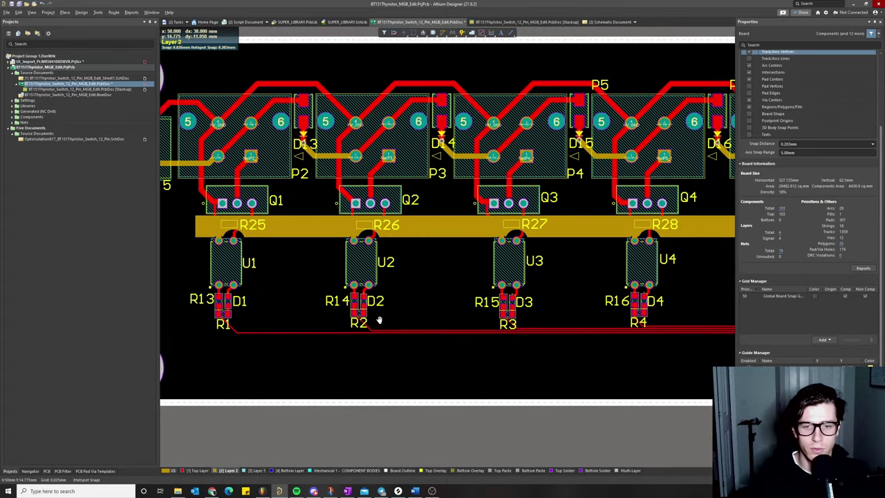
pyautogui.keyDown('shift'); pyautogui.hscroll(6, 379, 319); pyautogui.keyUp('shift')
pyautogui.keyDown('ctrl'); pyautogui.scroll(-2, 408, 336); pyautogui.keyUp('ctrl')
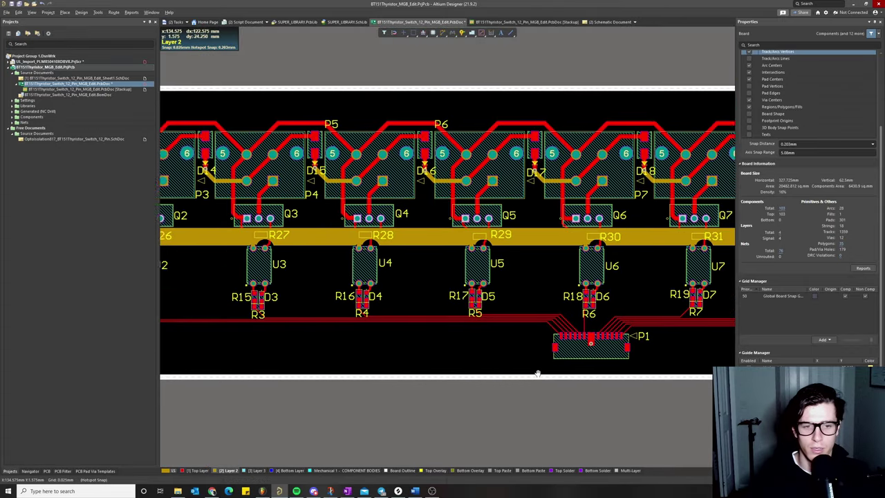
pyautogui.keyDown('ctrl'); pyautogui.scroll(3, 509, 368); pyautogui.keyUp('ctrl')
pyautogui.keyDown('ctrl'); pyautogui.scroll(2, 453, 337); pyautogui.keyUp('ctrl')
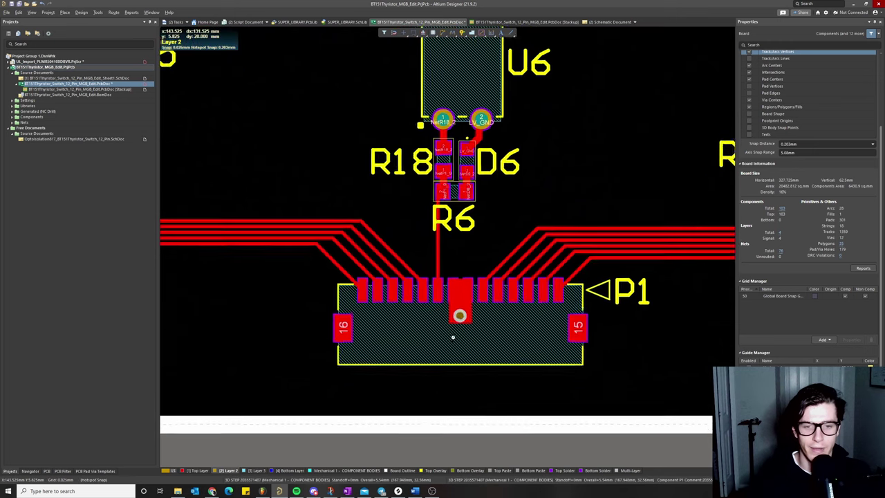
pyautogui.keyDown('ctrl'); pyautogui.scroll(1, 453, 337); pyautogui.keyUp('ctrl')
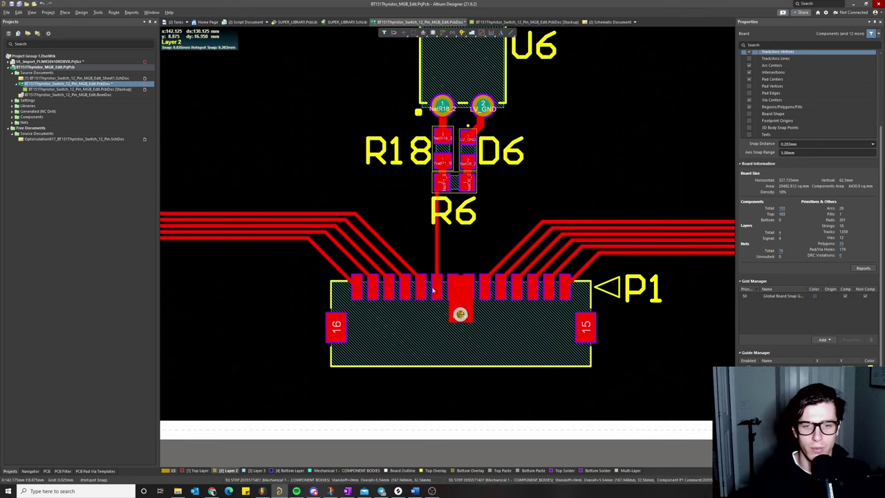
pyautogui.keyDown('ctrl'); pyautogui.scroll(2, 434, 291); pyautogui.keyUp('ctrl')
pyautogui.click(358, 228)
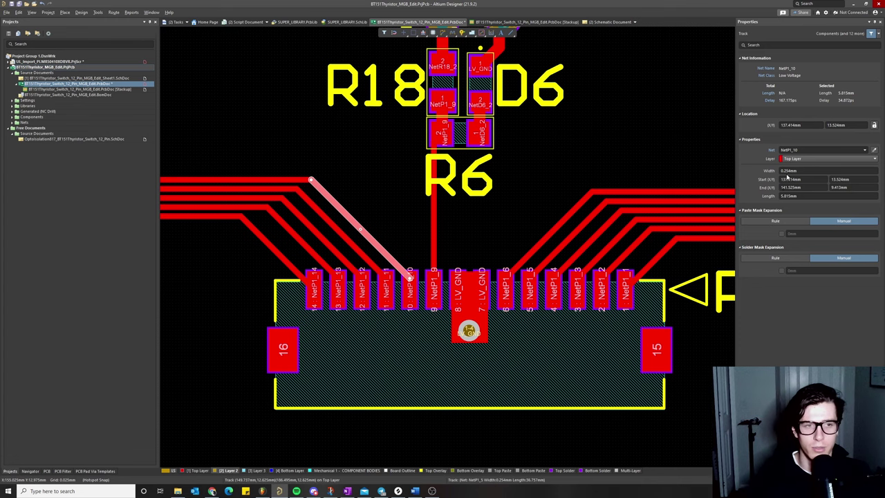
# - Trace the low-voltage signal tracks from connector P1 past U5, U4 and U3 back to R1 in the first channel
pyautogui.keyDown('ctrl'); pyautogui.scroll(-3, 280, 311); pyautogui.keyUp('ctrl')
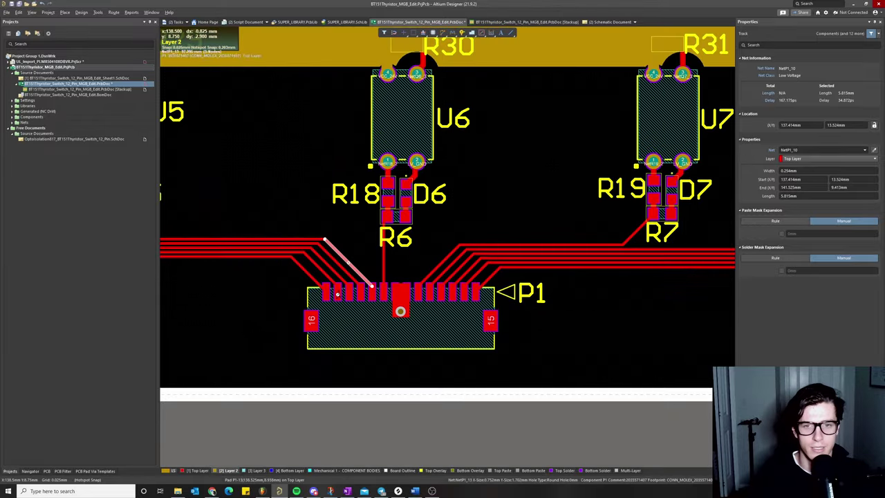
pyautogui.moveTo(280, 311); pyautogui.dragTo(381, 336, button='right')
pyautogui.keyDown('ctrl'); pyautogui.scroll(-2, 330, 329); pyautogui.keyUp('ctrl')
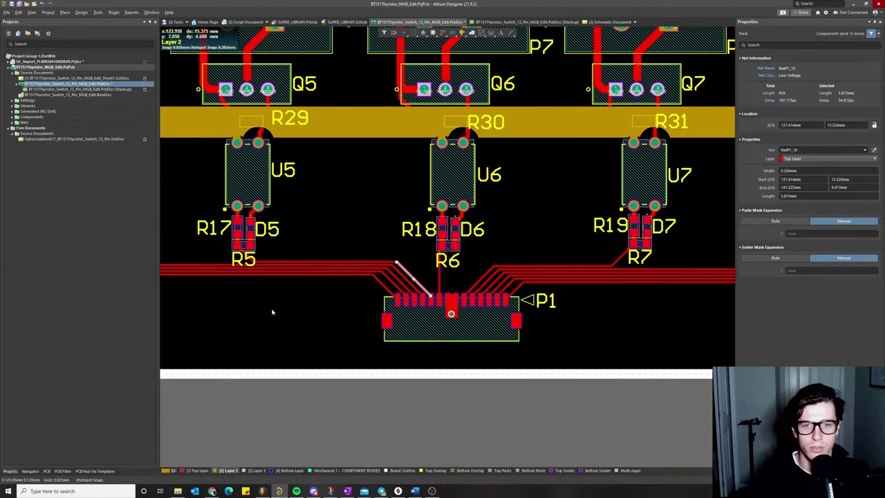
pyautogui.keyDown('ctrl'); pyautogui.scroll(1, 272, 311); pyautogui.keyUp('ctrl')
pyautogui.moveTo(272, 311); pyautogui.dragTo(437, 344, button='right')
pyautogui.keyDown('ctrl'); pyautogui.scroll(-1, 433, 365); pyautogui.keyUp('ctrl')
pyautogui.keyDown('shift'); pyautogui.hscroll(-6, 433, 365); pyautogui.keyUp('shift')
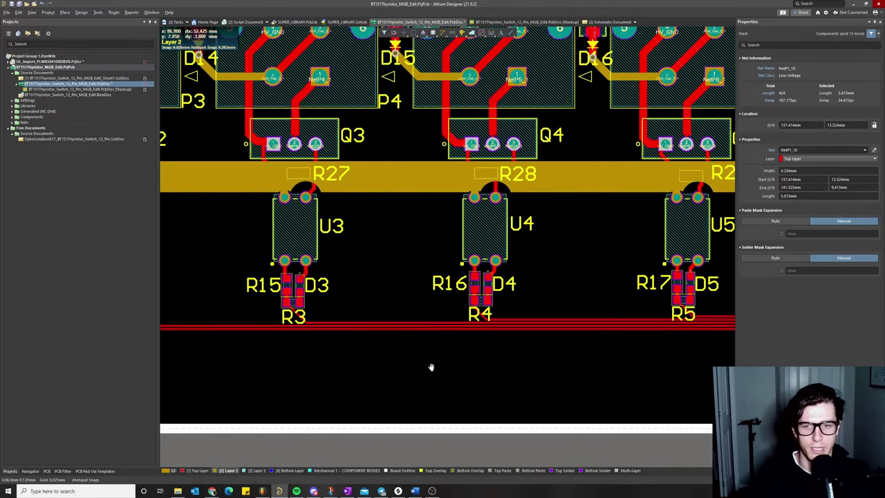
pyautogui.keyDown('ctrl'); pyautogui.scroll(-1, 305, 352); pyautogui.keyUp('ctrl')
pyautogui.keyDown('shift'); pyautogui.hscroll(-4, 425, 365); pyautogui.keyUp('shift')
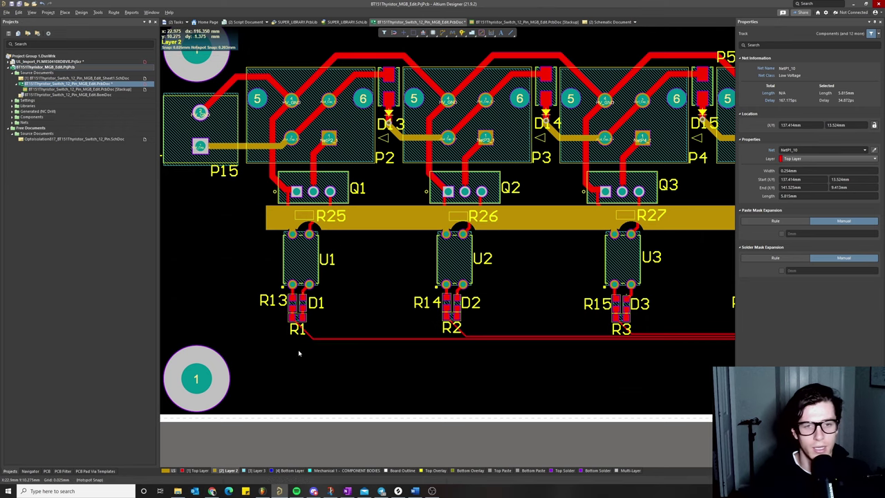
# - Examine optocoupler U1 with R13, D1 and R1 below it and the gap between its high- and low-voltage pads
pyautogui.keyDown('ctrl'); pyautogui.scroll(3, 304, 304); pyautogui.keyUp('ctrl')
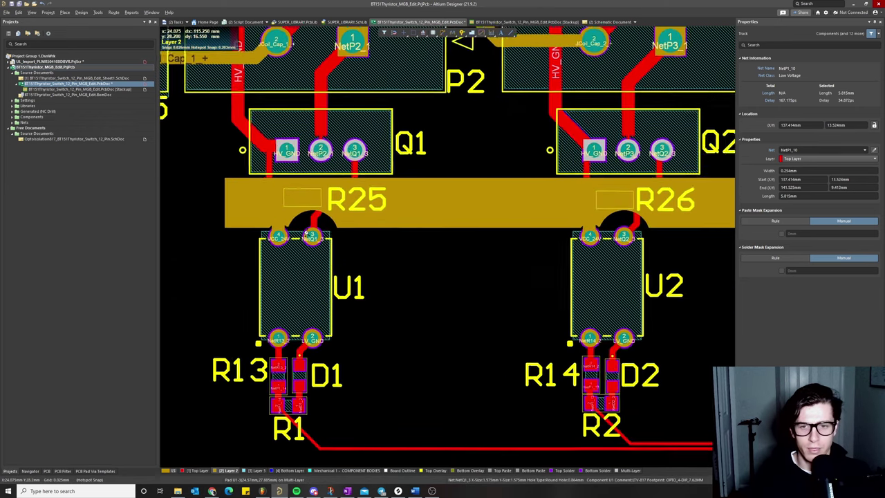
pyautogui.moveTo(312, 319); pyautogui.dragTo(302, 254, button='right')
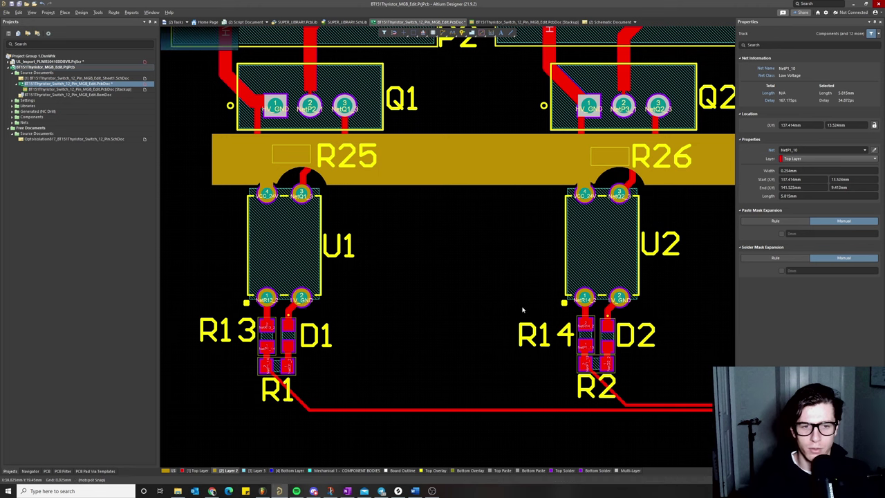
pyautogui.moveTo(331, 290); pyautogui.dragTo(338, 269, button='right')
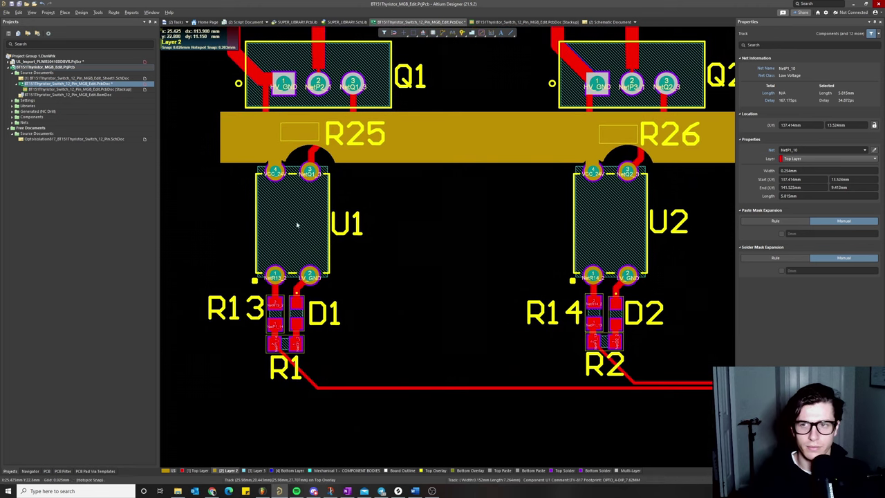
# - Restore the shelved polygon pours on the board
pyautogui.click(98, 12)
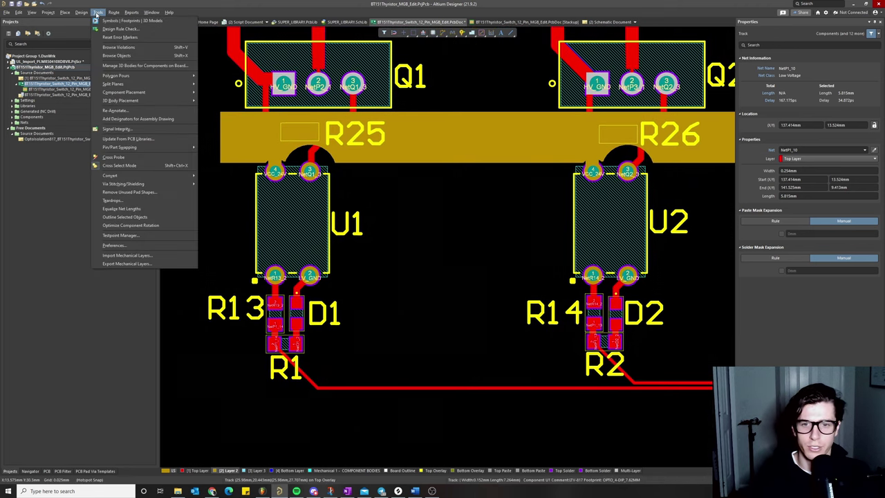
pyautogui.moveTo(151, 78)
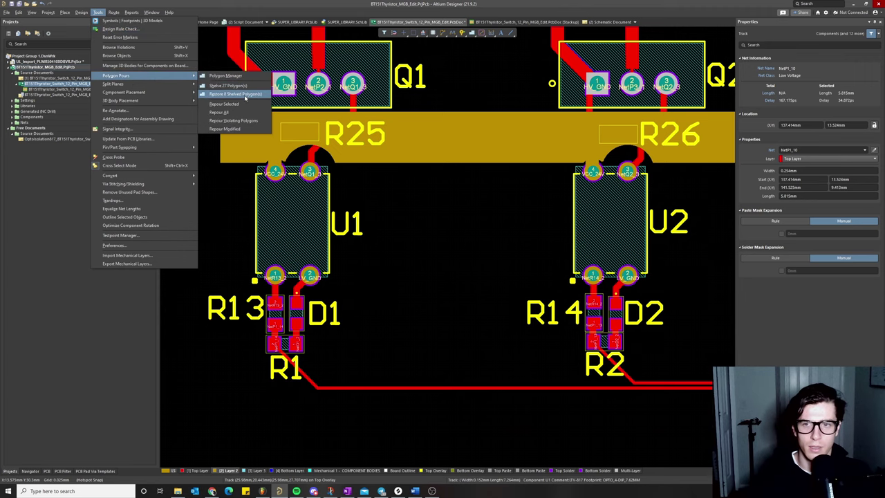
pyautogui.click(234, 93)
pyautogui.hotkey('ctrl', 'pagedown')
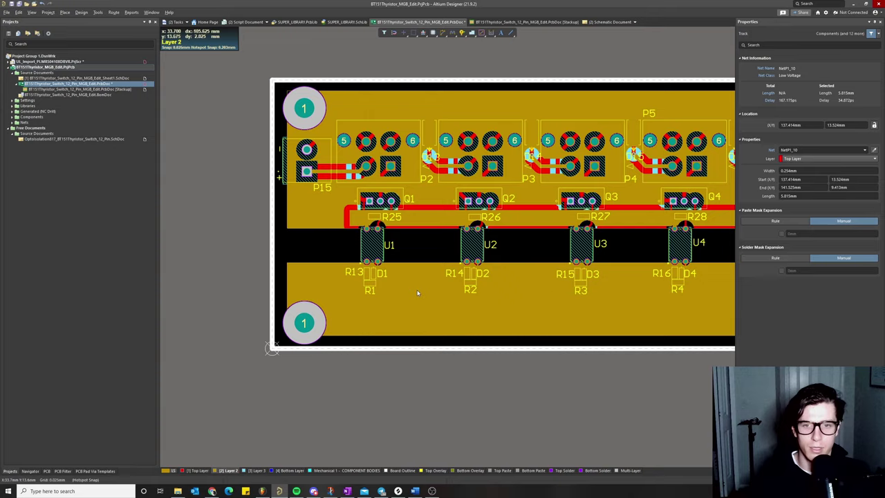
# - Compare the copper pours and isolation gap on Layer 2, Top Layer, Layer 3 and Bottom Layer, ending on Top Layer
pyautogui.keyDown('ctrl'); pyautogui.scroll(3, 325, 317); pyautogui.keyUp('ctrl')
pyautogui.keyDown('ctrl'); pyautogui.scroll(-3, 328, 312); pyautogui.keyUp('ctrl')
pyautogui.keyDown('ctrl'); pyautogui.scroll(2, 375, 322); pyautogui.keyUp('ctrl')
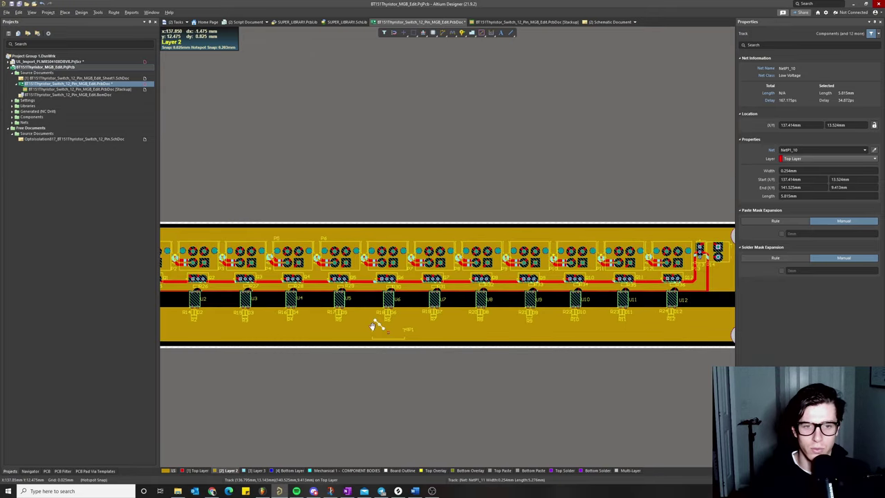
pyautogui.moveTo(364, 325); pyautogui.dragTo(402, 323, button='right')
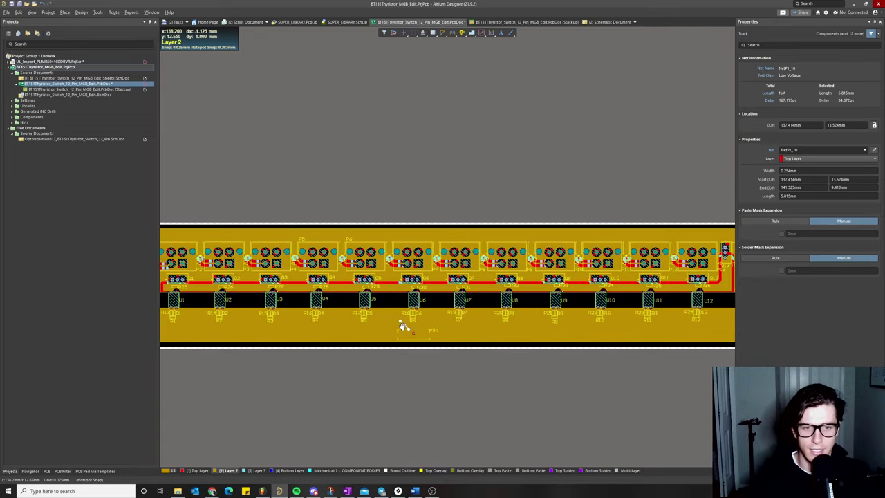
pyautogui.click(198, 471)
pyautogui.moveTo(230, 414); pyautogui.dragTo(304, 395, button='right')
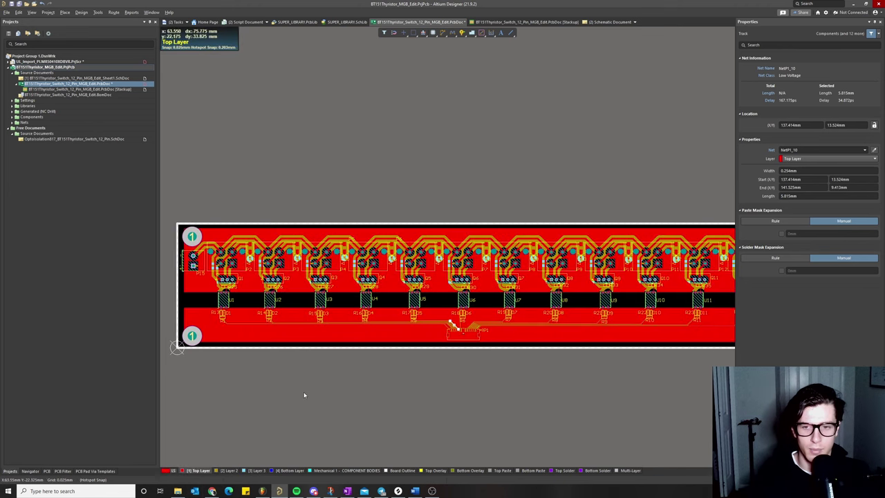
pyautogui.click(230, 471)
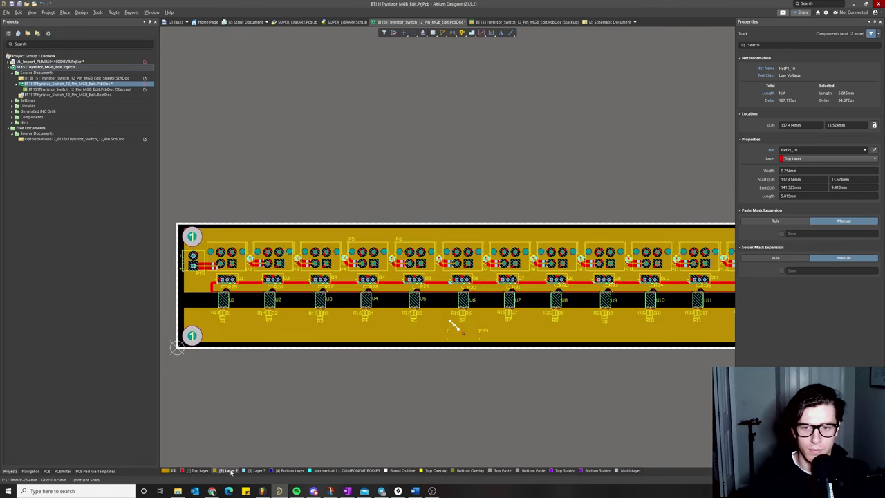
pyautogui.click(266, 471)
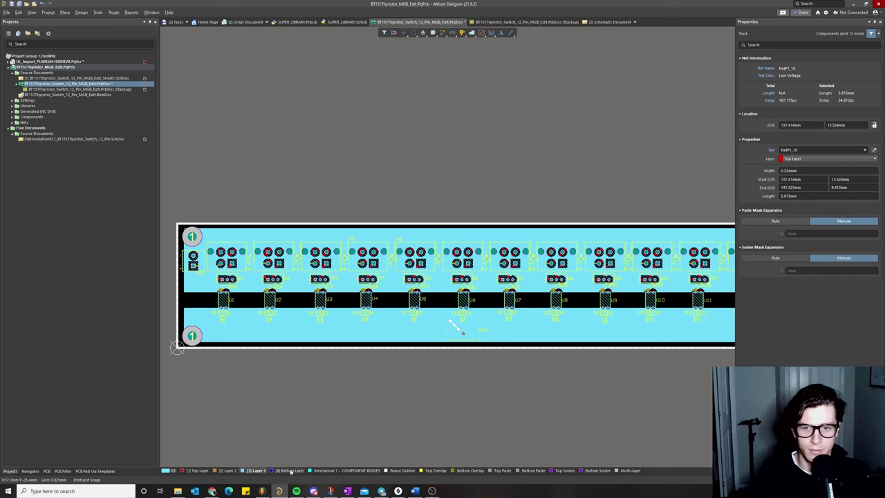
pyautogui.click(291, 470)
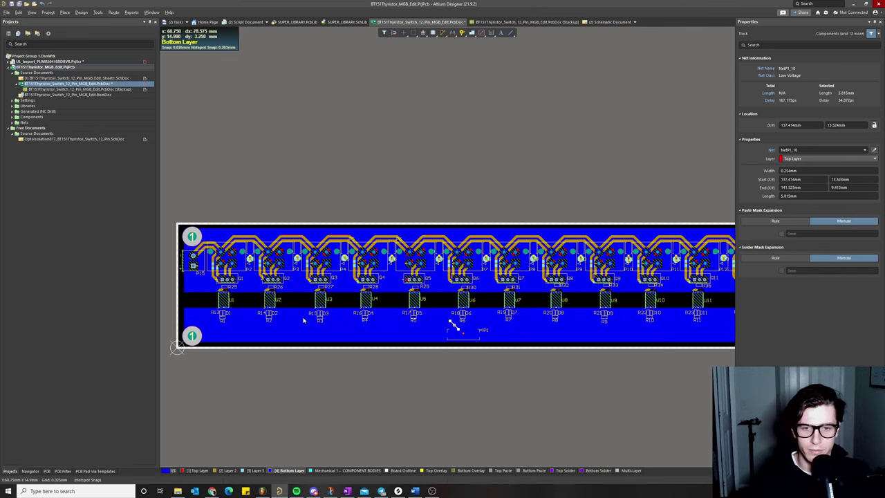
pyautogui.click(197, 471)
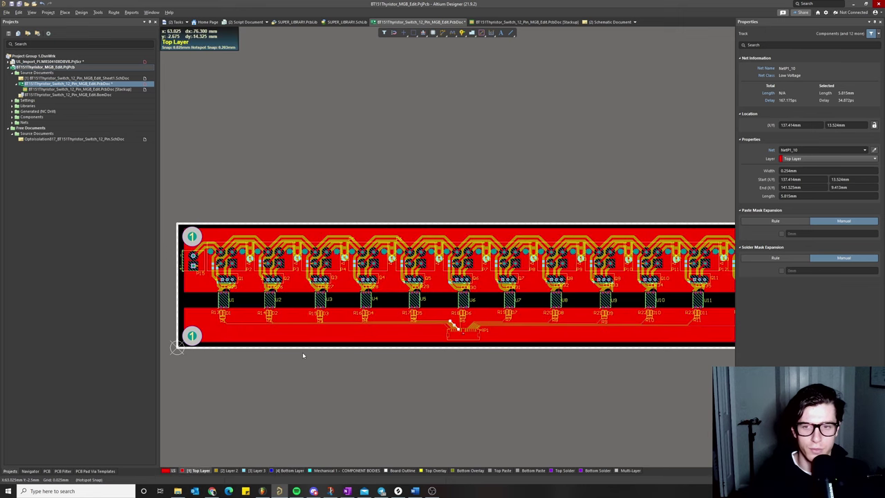
# - Clear the track selection, switch the PCB layout to 3D and view the whole board
pyautogui.keyDown('ctrl'); pyautogui.scroll(-3, 302, 355); pyautogui.keyUp('ctrl')
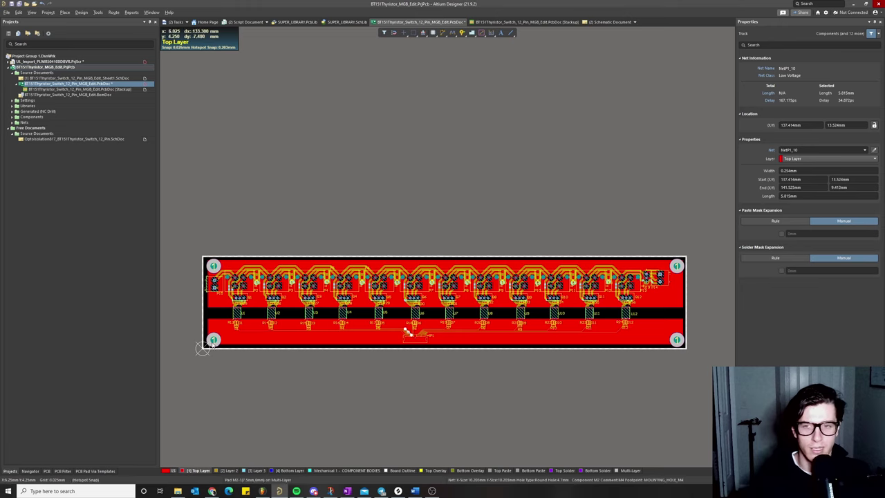
pyautogui.moveTo(351, 360); pyautogui.dragTo(345, 345, button='right')
pyautogui.click(359, 357)
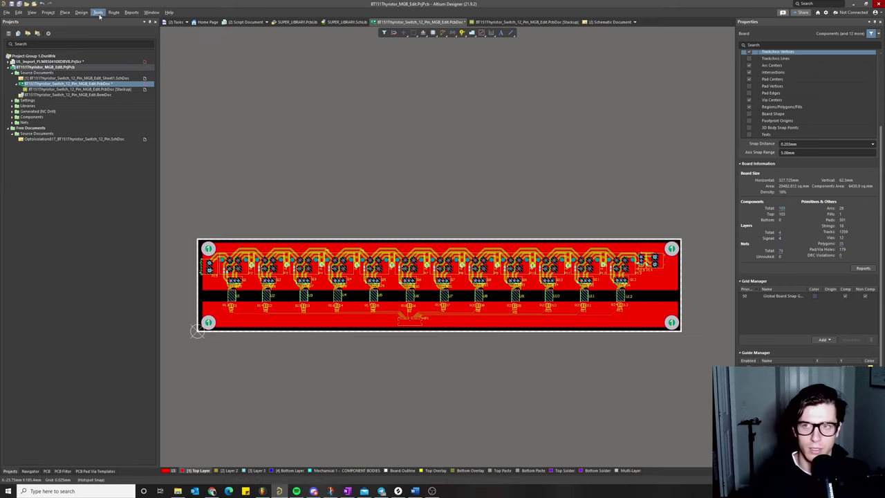
pyautogui.click(32, 12)
pyautogui.click(52, 37)
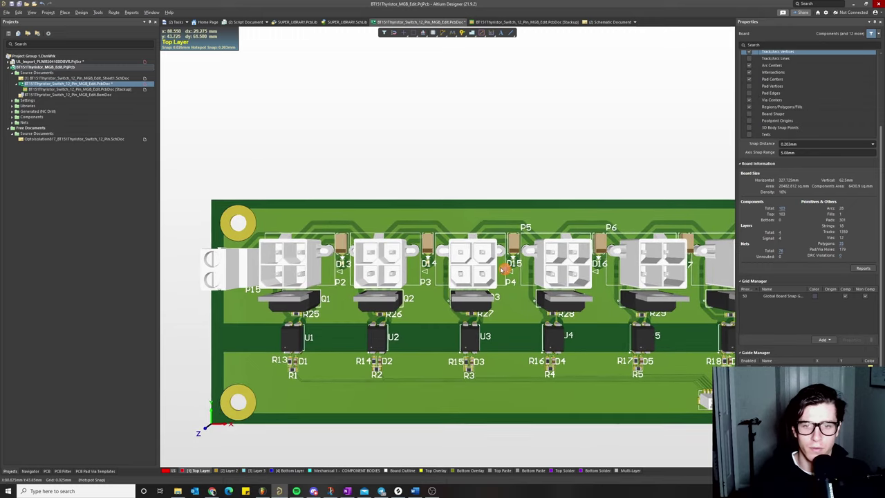
pyautogui.keyDown('ctrl'); pyautogui.scroll(-3, 501, 268); pyautogui.keyUp('ctrl')
pyautogui.hotkey('ctrl', 'pagedown')
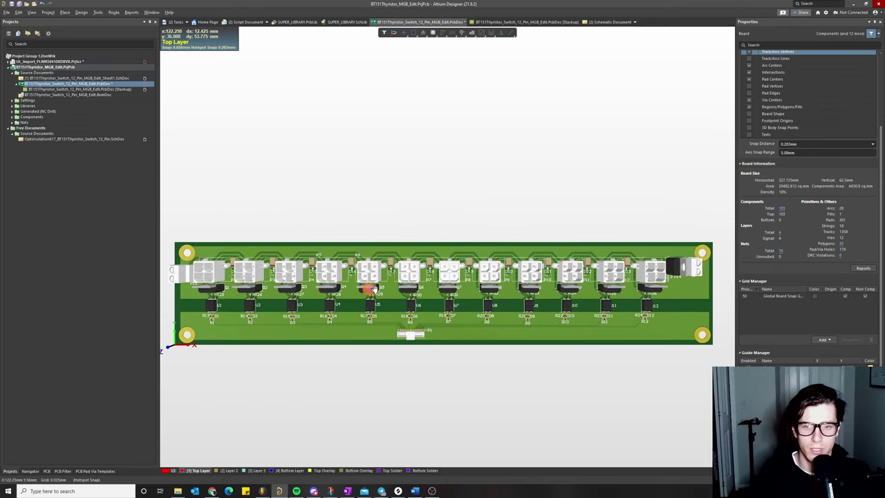